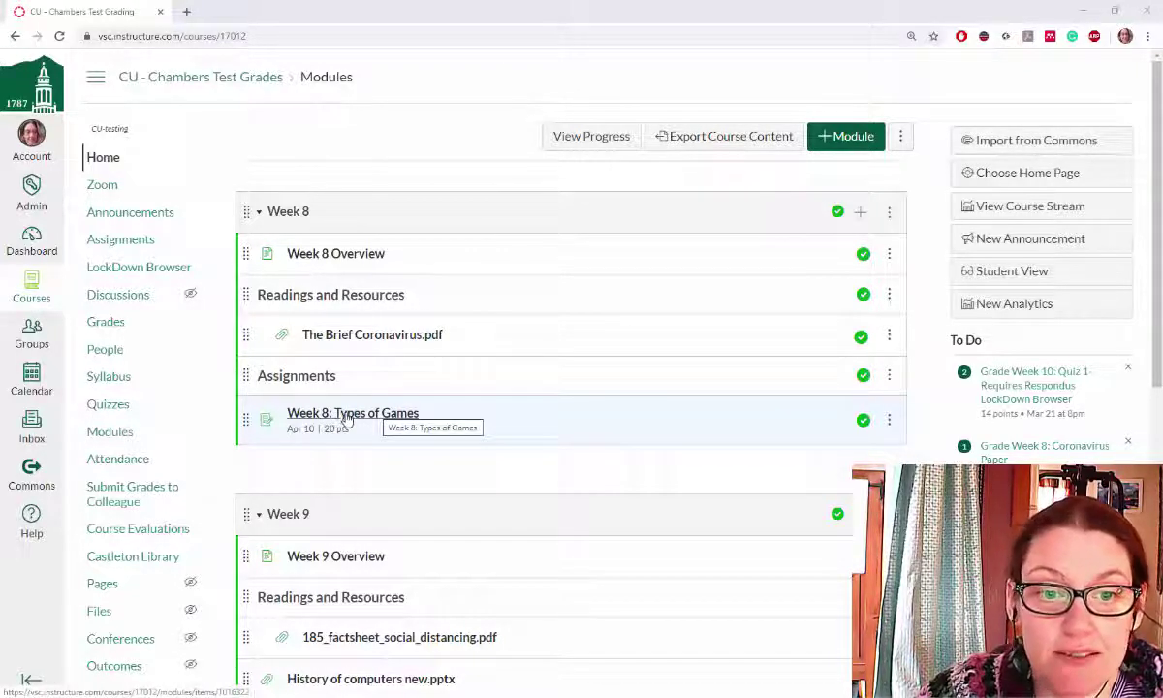
Open the Week 8: Types of Games assignment from the course Modules
click(355, 416)
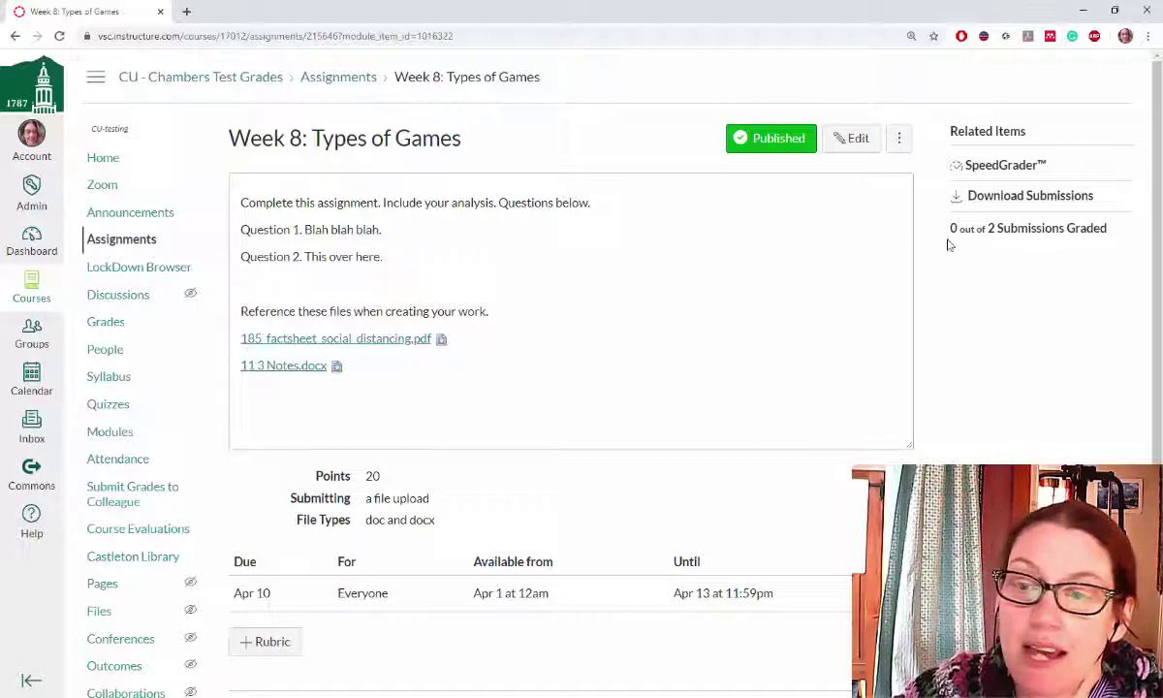
Open the Week 8 submissions in SpeedGrader to show the student's Iterative Design.docx
click(1008, 166)
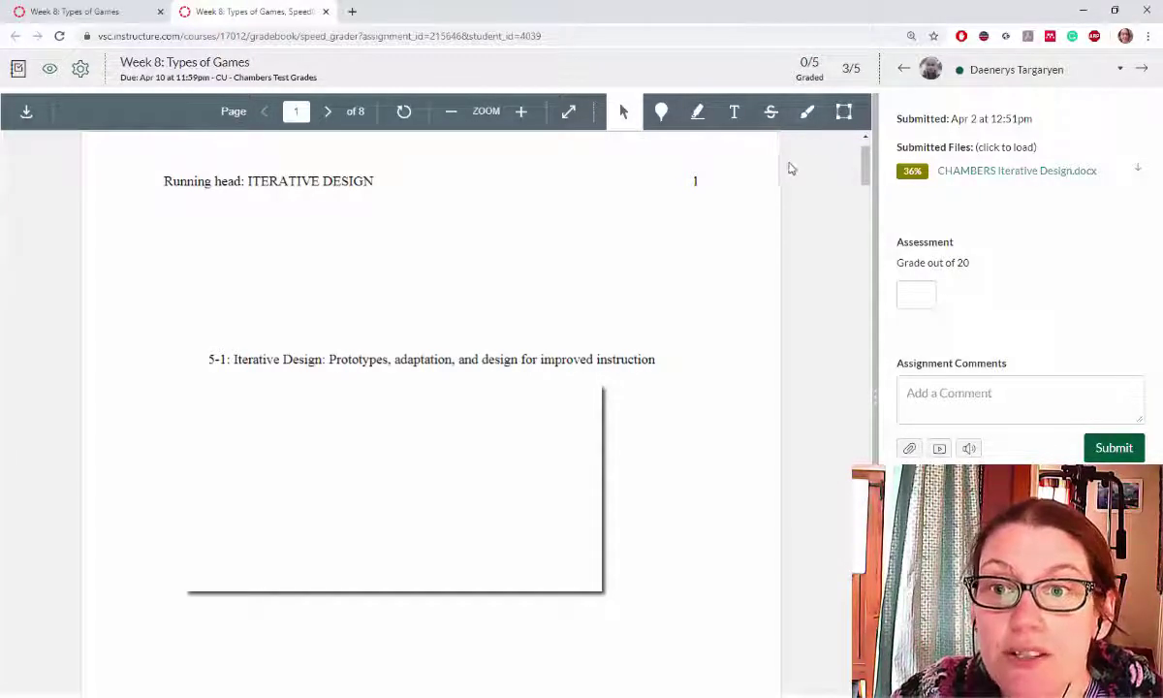
Highlight the paper's title in yellow and attach the comment 'Interesting title'
click(697, 111)
drag(176, 359, 605, 358)
click(724, 361)
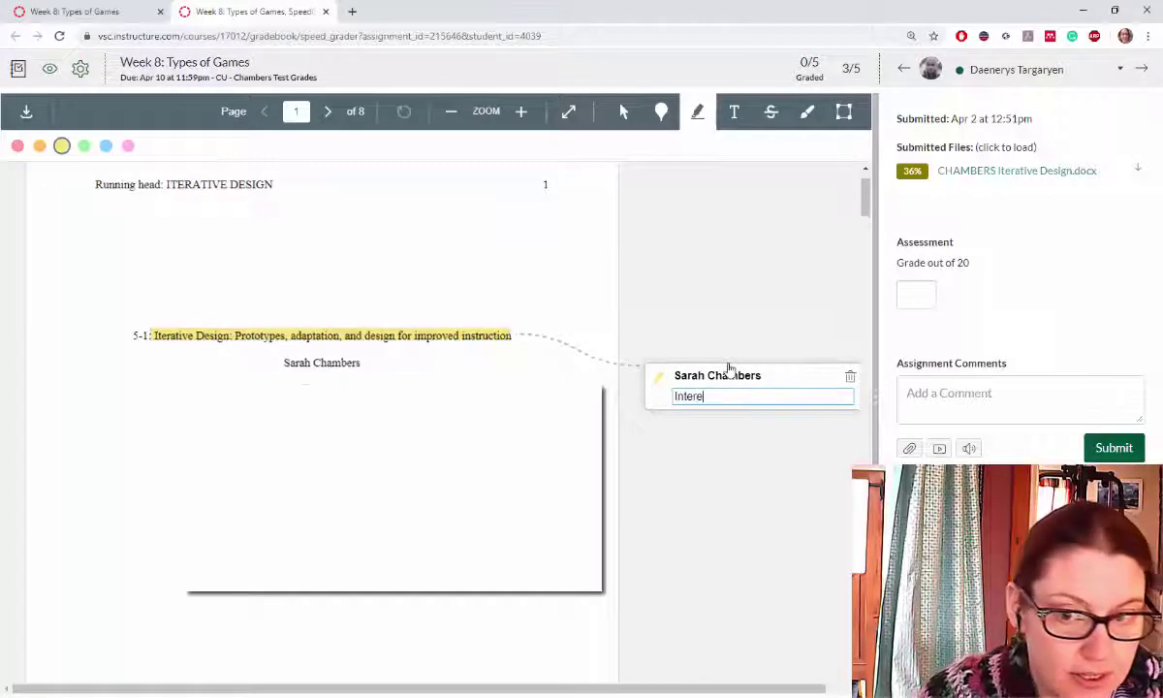
text(Interesting title)
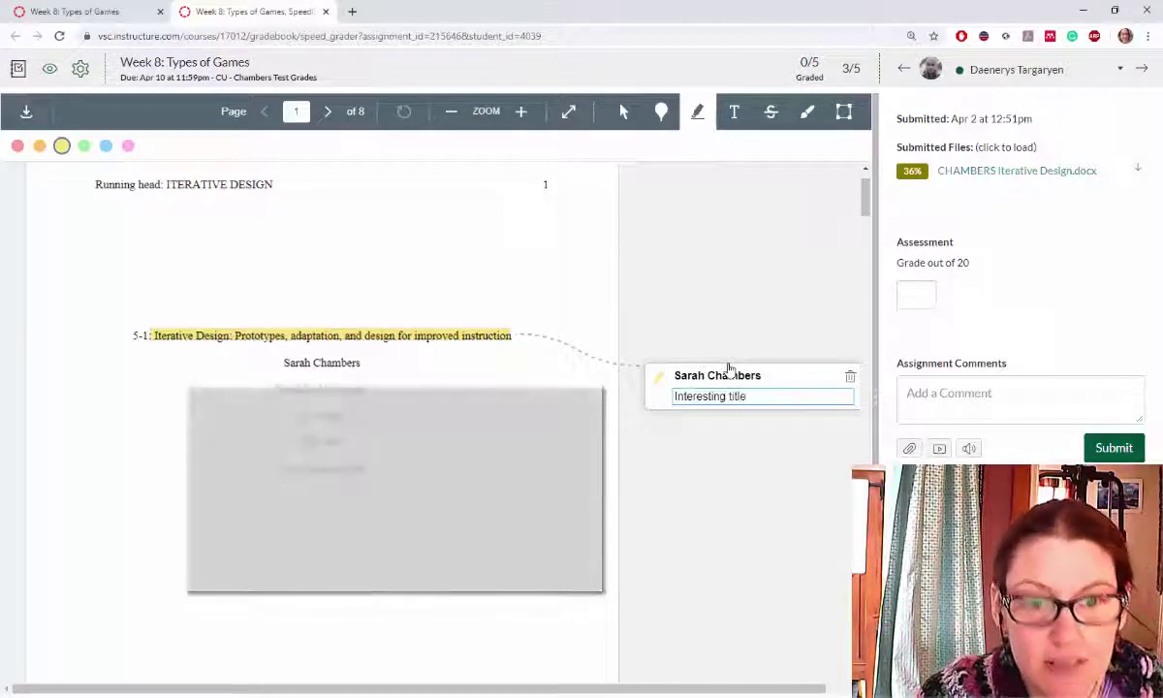
key(Return)
Strike out 'is essential to understanding' and, in magenta, 'reviewed by reflecting'
scroll(538, 423, down, 8)
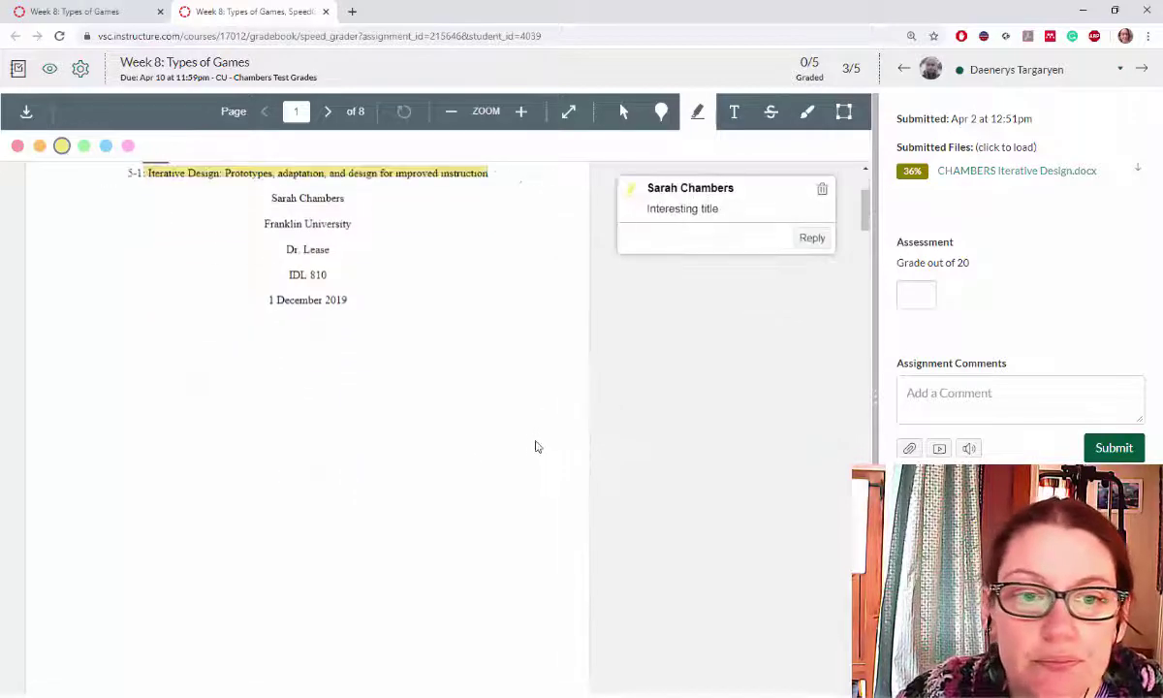
scroll(524, 453, down, 1)
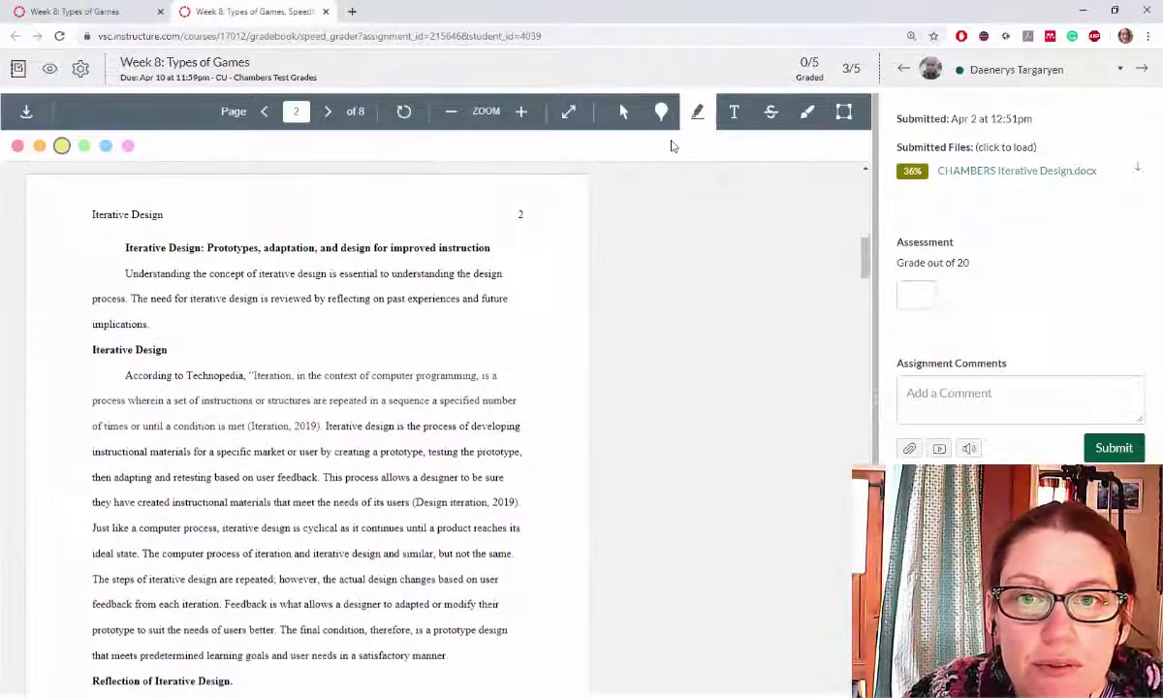
click(771, 112)
drag(331, 273, 417, 273)
click(173, 145)
drag(272, 300, 371, 300)
Circle the (Iteration, 2019) citation and pin the comment 'maybe check that fact' beside it
click(808, 111)
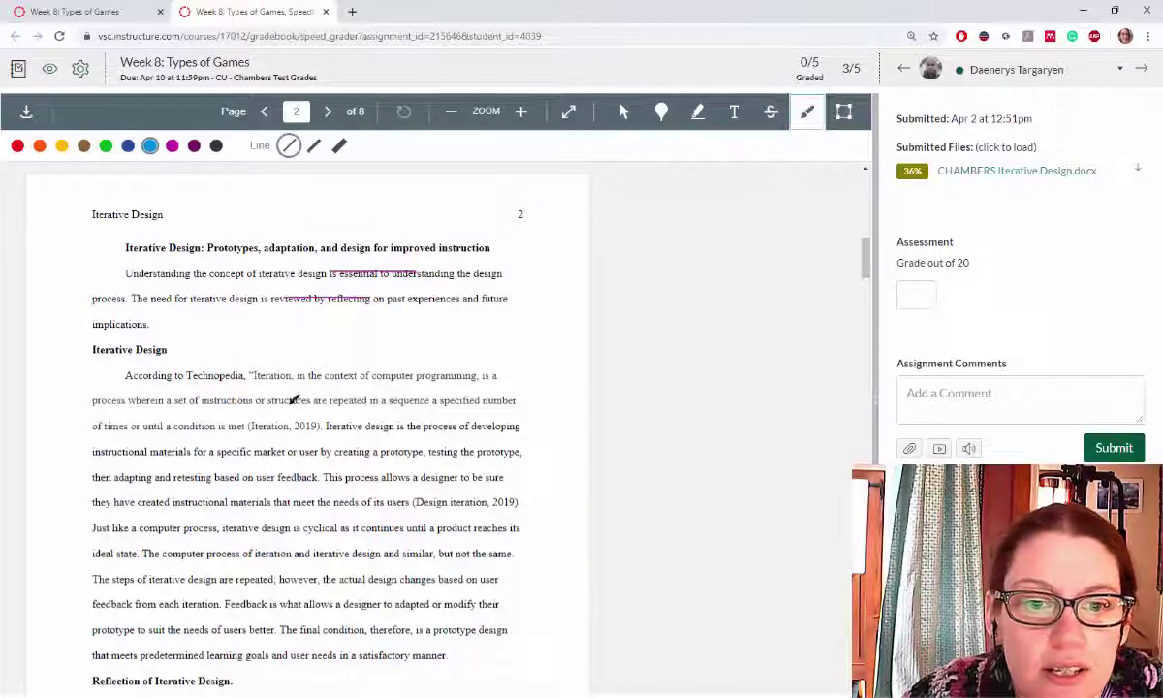
mouse_move(290, 423)
mouse_down()
mouse_move(254, 385)
mouse_move(273, 415)
mouse_move(311, 392)
mouse_up()
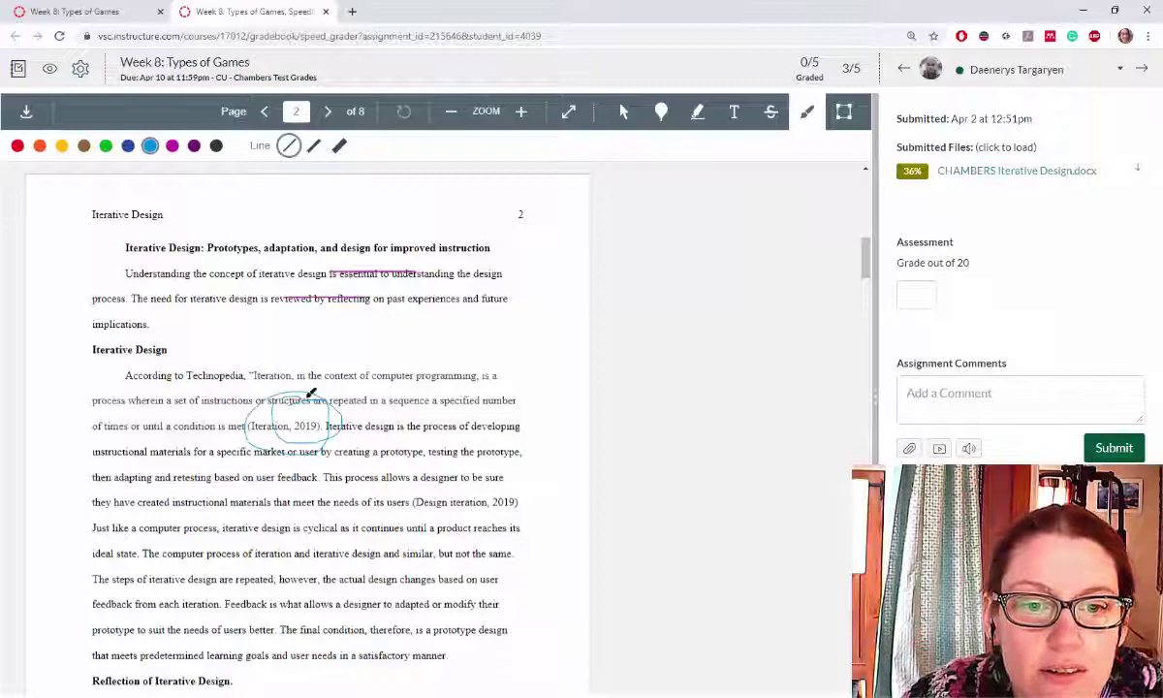
click(661, 112)
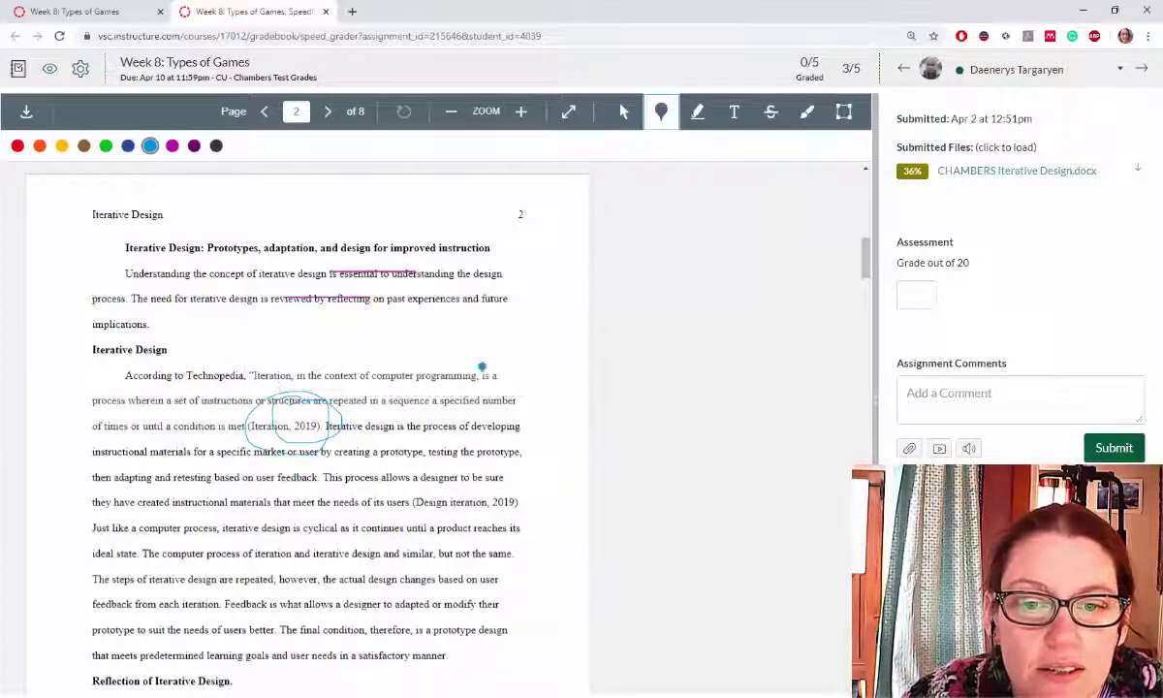
click(475, 388)
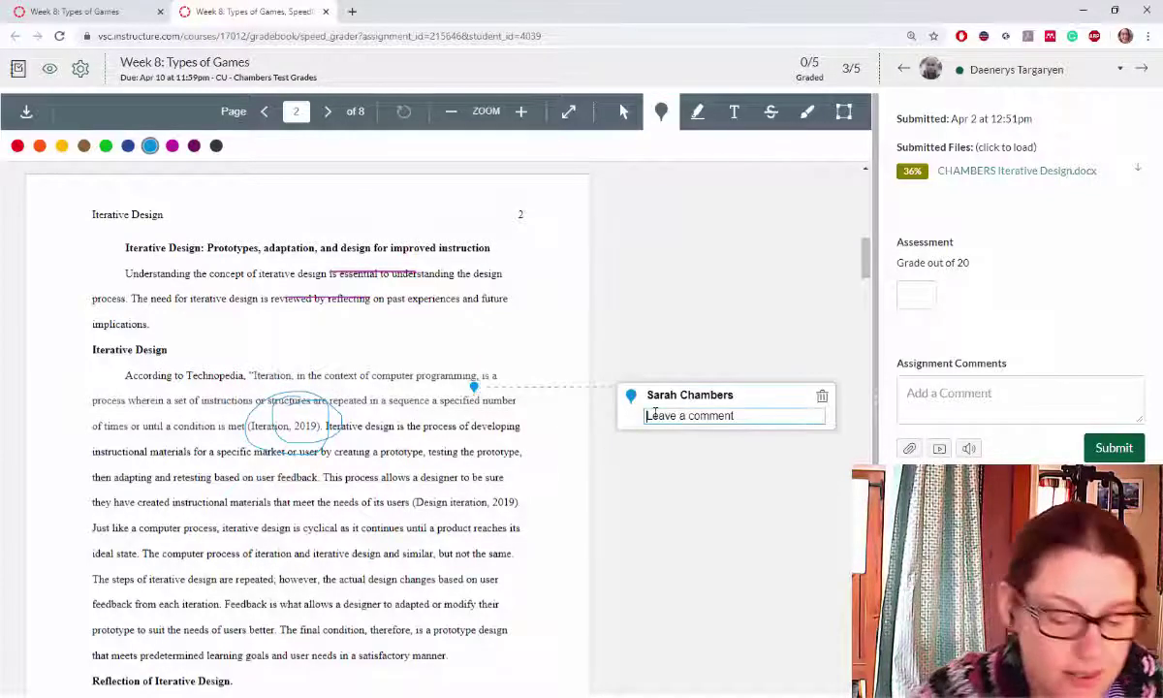
text(maybe check)
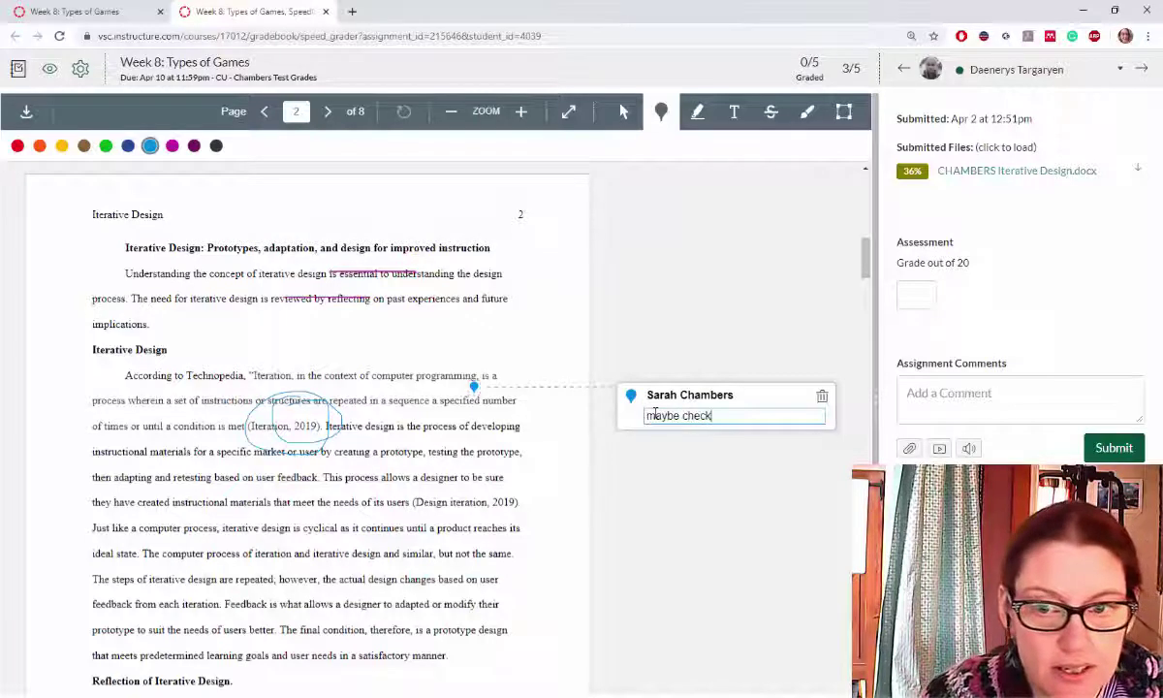
text( that fac)
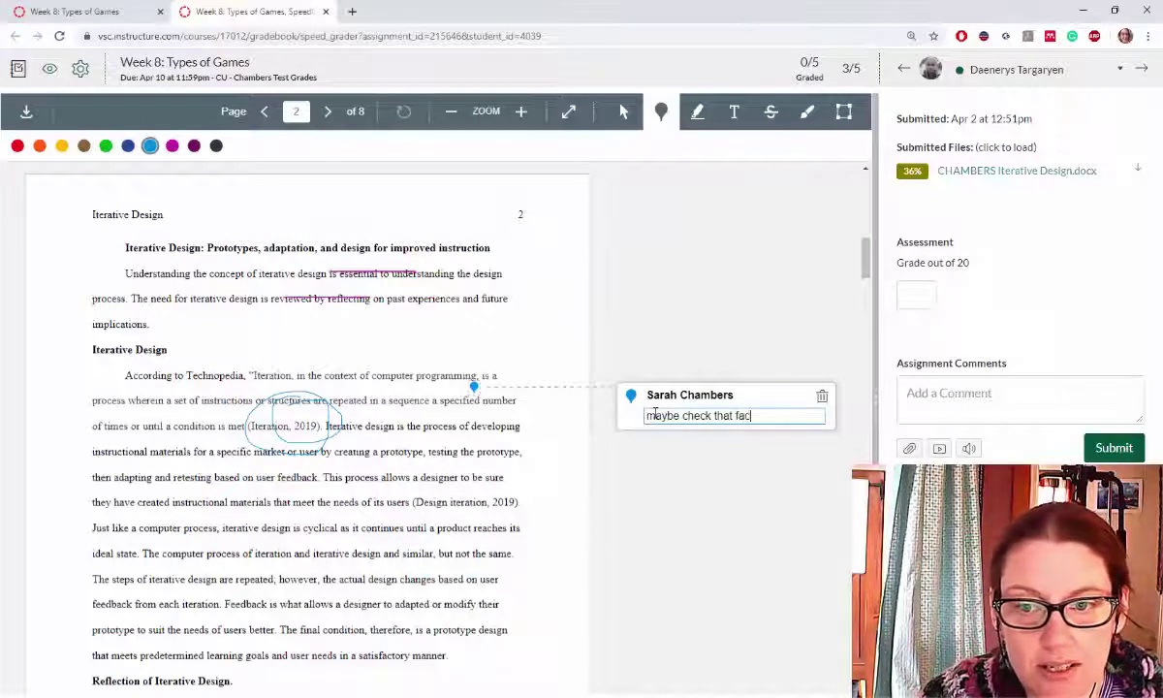
text(t)
key(Return)
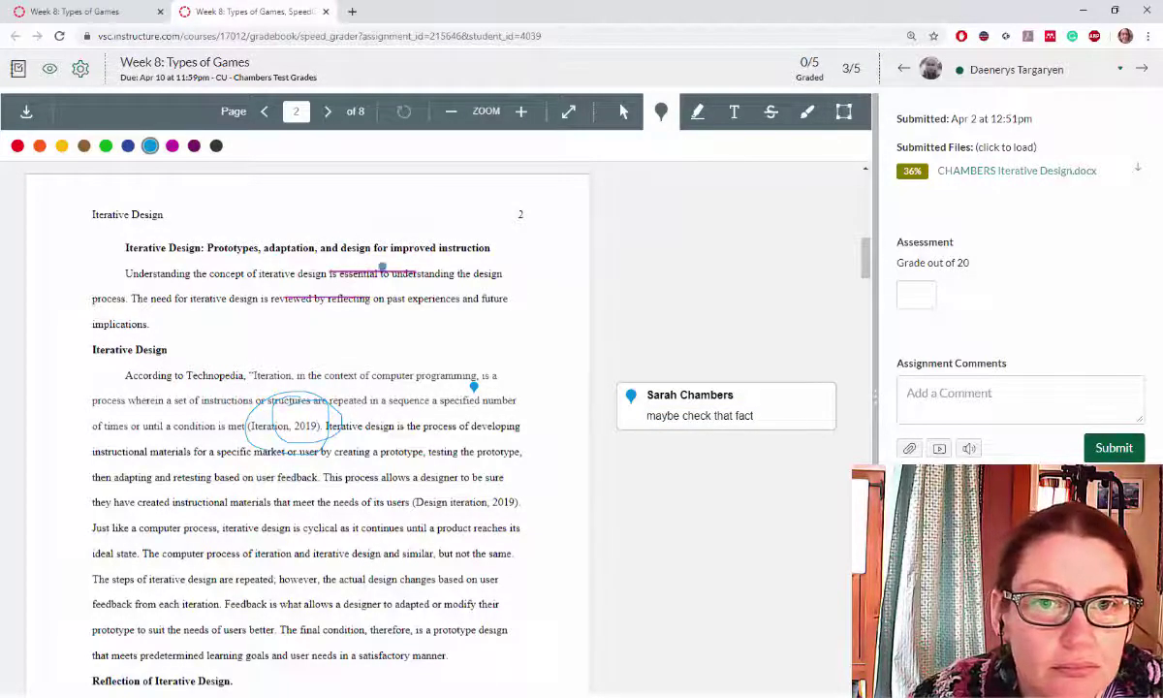
scroll(465, 388, down, 3)
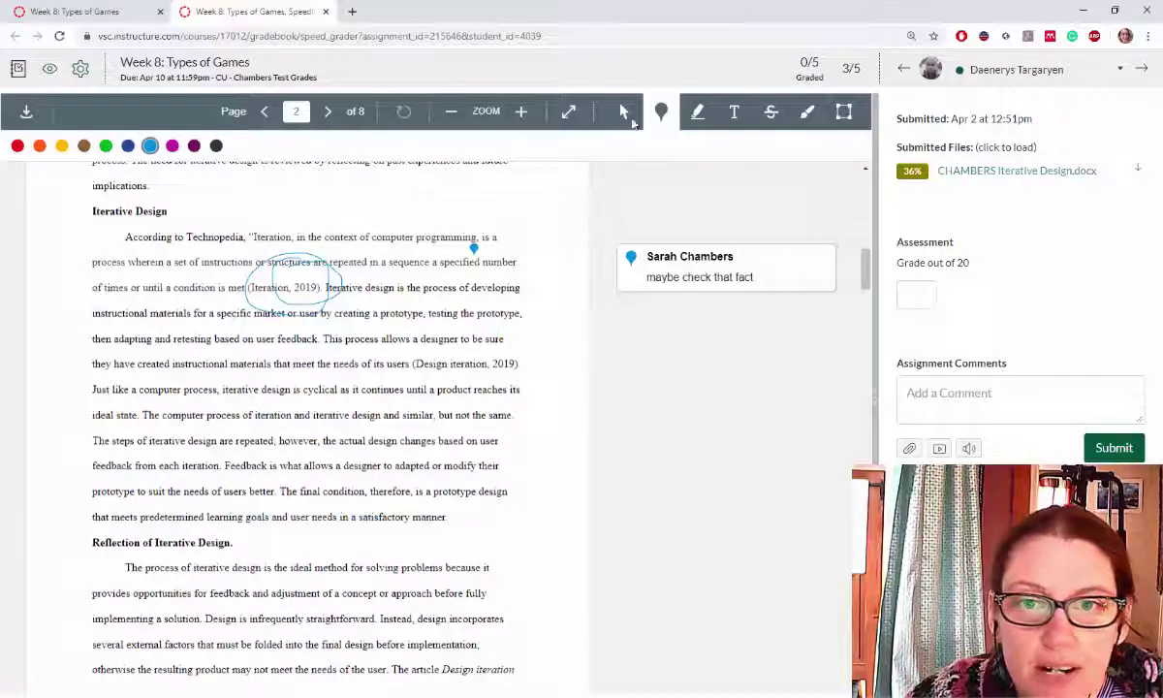
scroll(441, 387, down, 4)
scroll(443, 485, up, 4)
scroll(442, 484, up, 4)
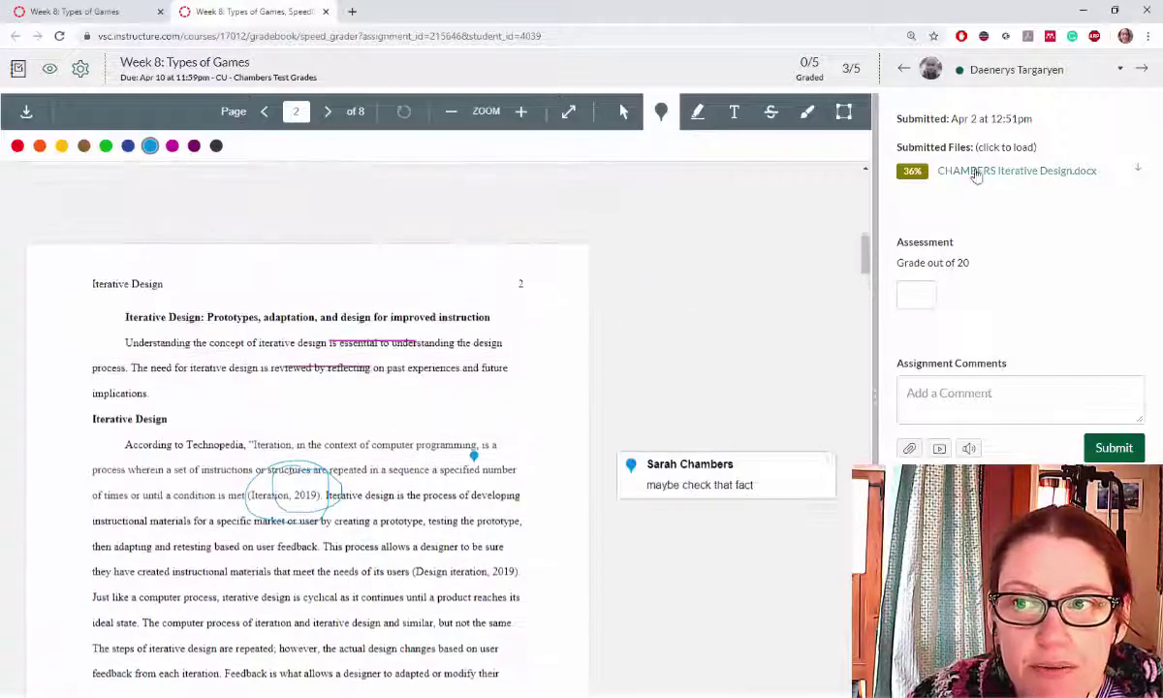
scroll(481, 438, down, 6)
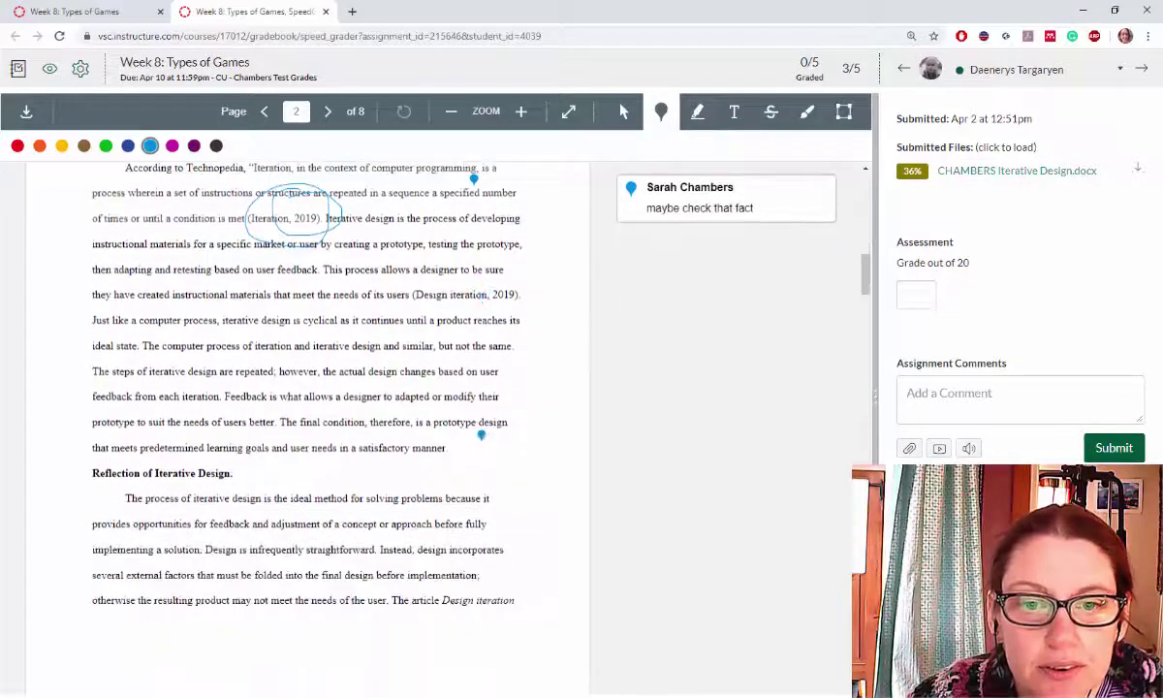
scroll(470, 481, down, 18)
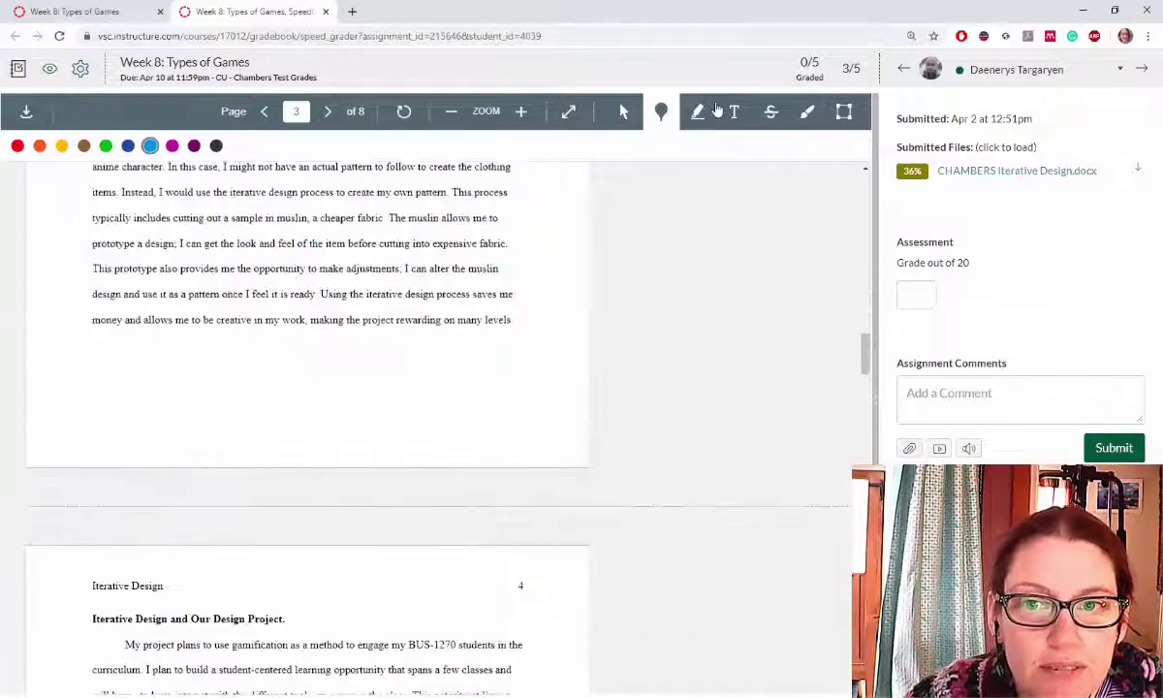
Type the text note 'This was an interesting read.' below page 4's final paragraph
click(734, 111)
scroll(221, 606, down, 9)
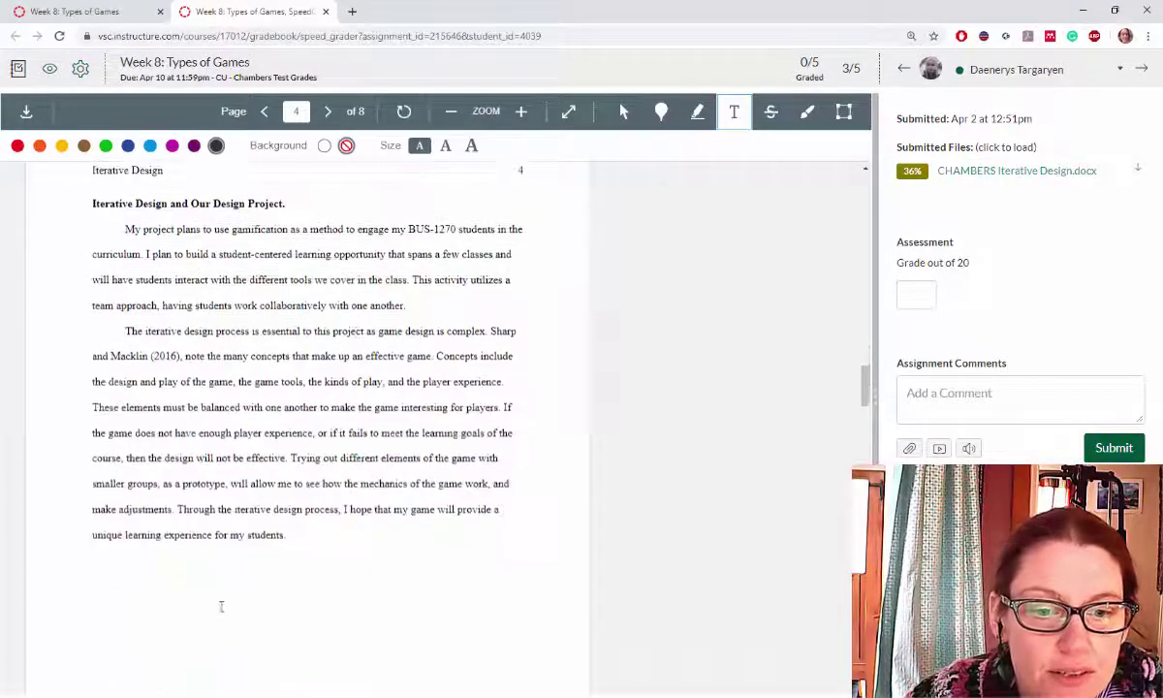
click(182, 594)
text(This )
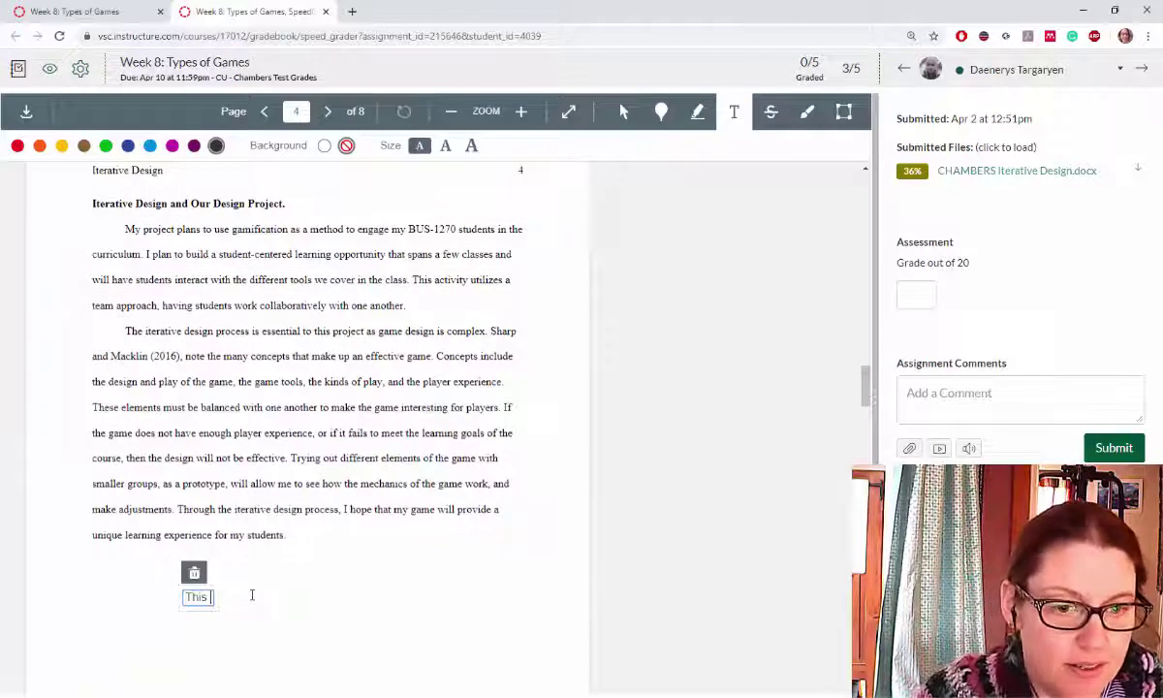
text(was an interes)
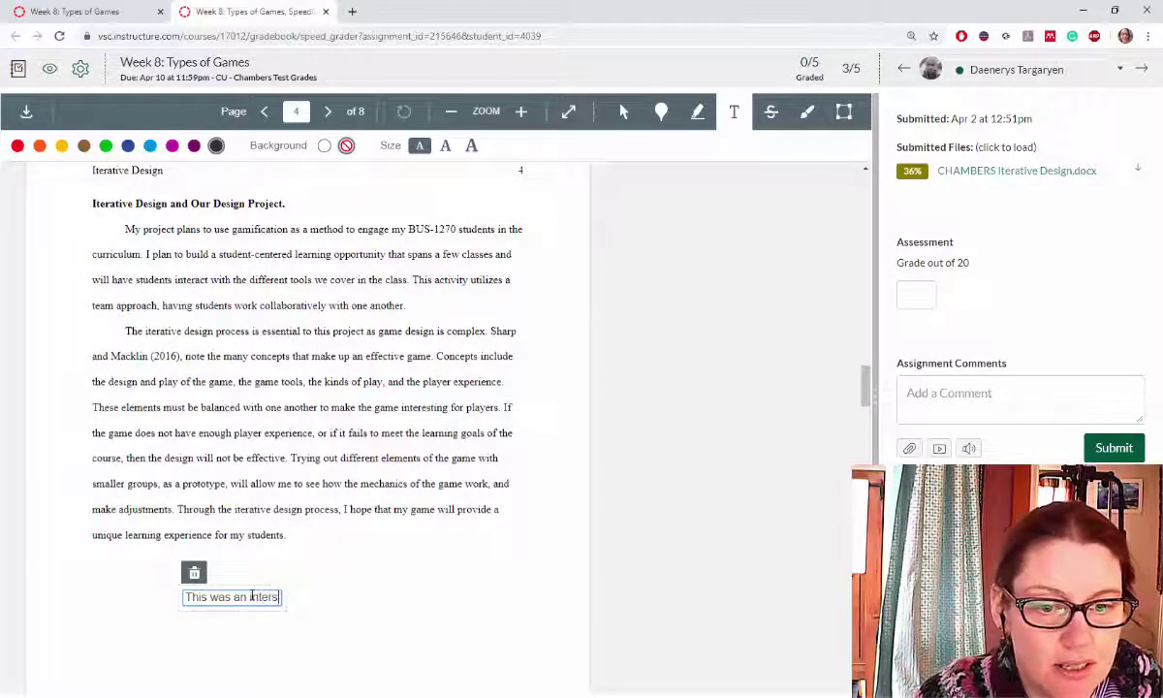
text(ting ra)
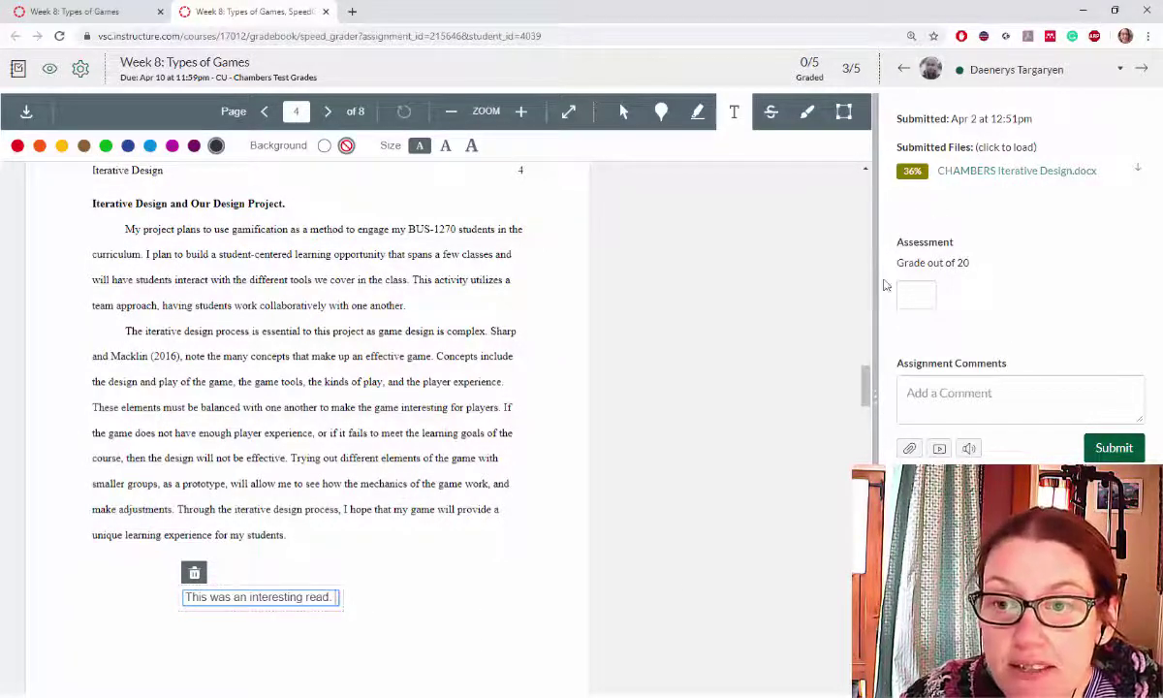
Enter a grade of 18 out of 20 for the Iterative Design paper
click(909, 296)
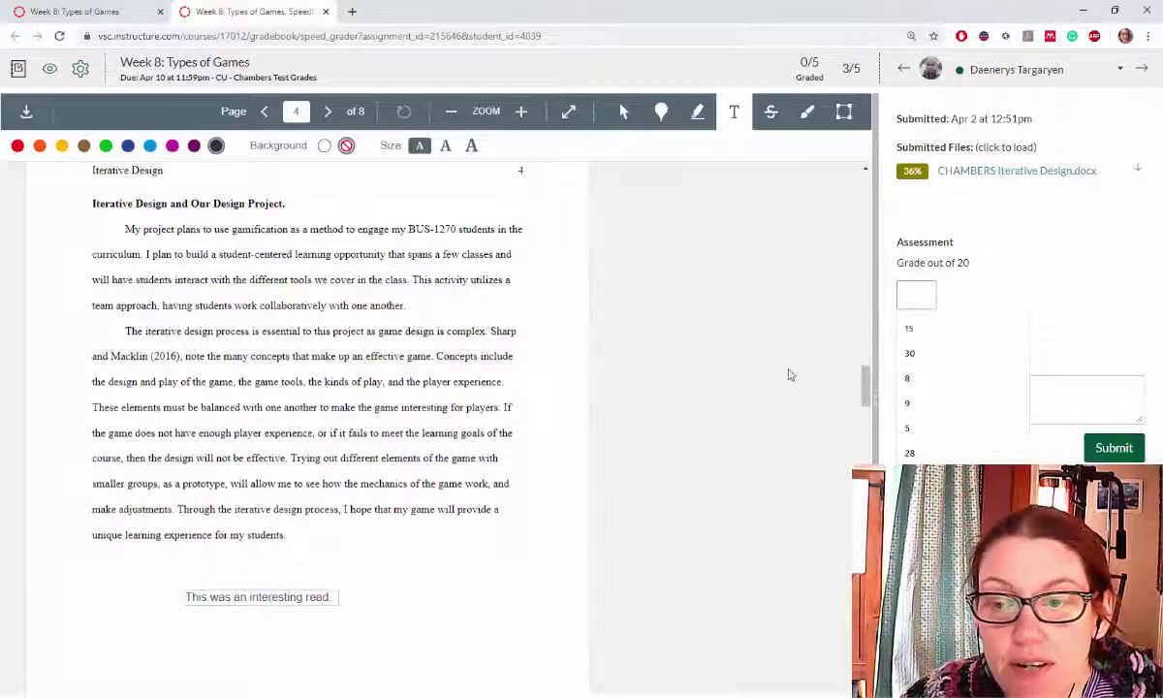
text(1)
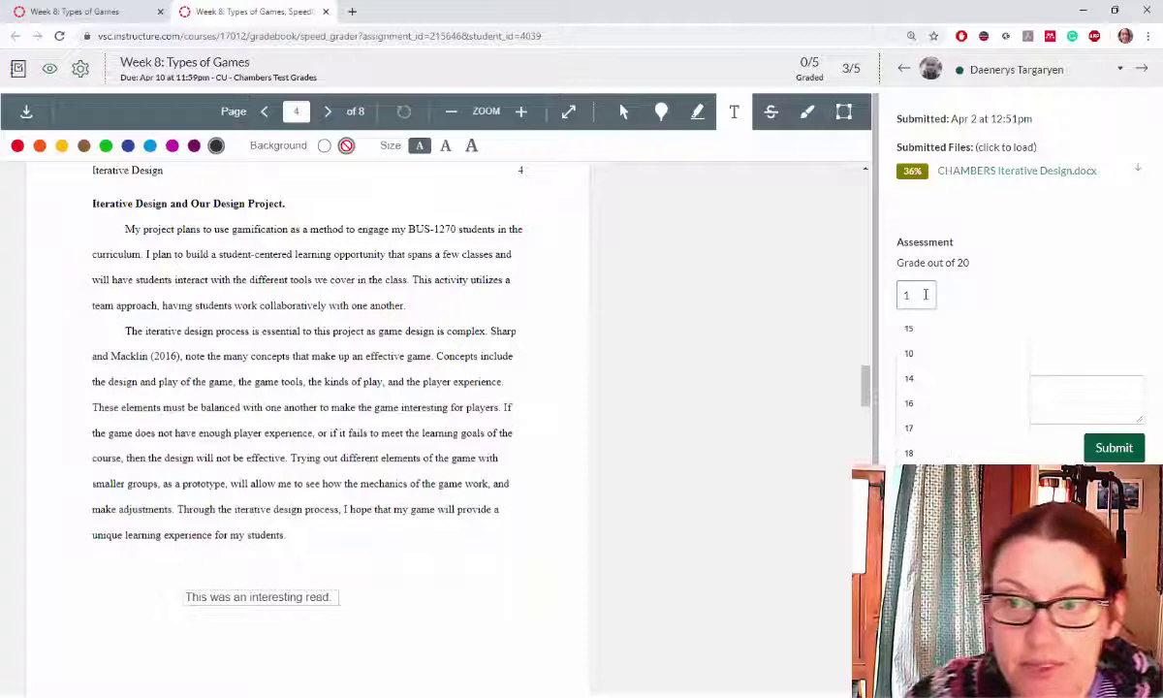
text(988)
click(1042, 276)
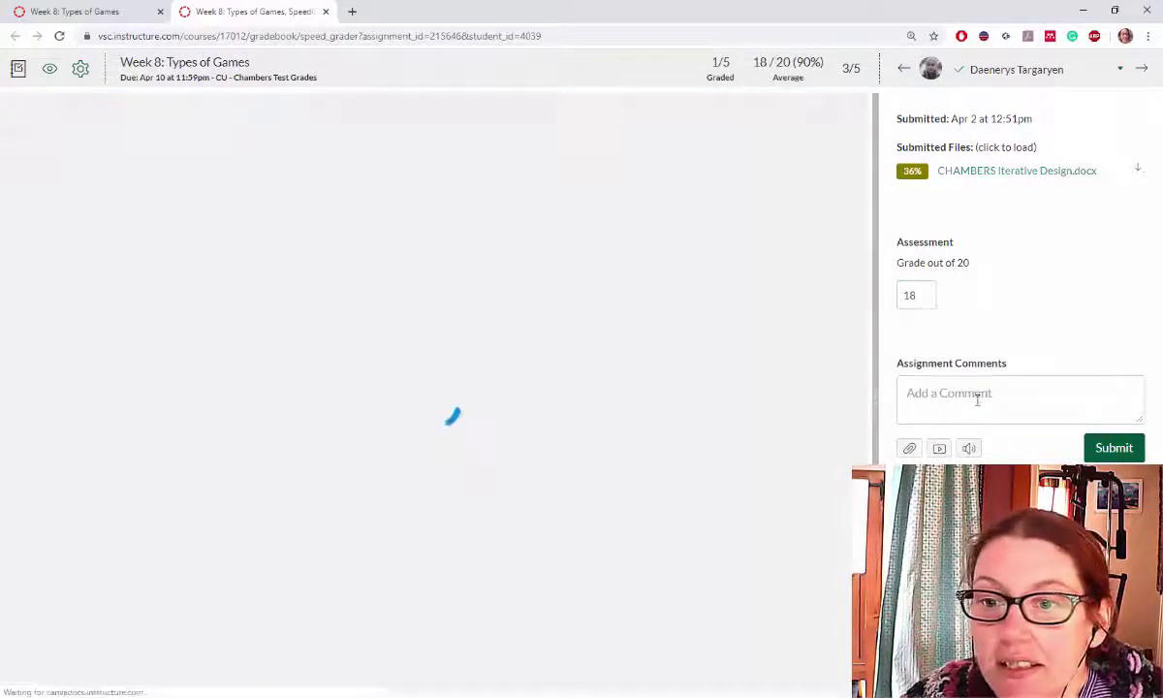
Post the submission comment 'This was a great initial attempt.'
click(977, 400)
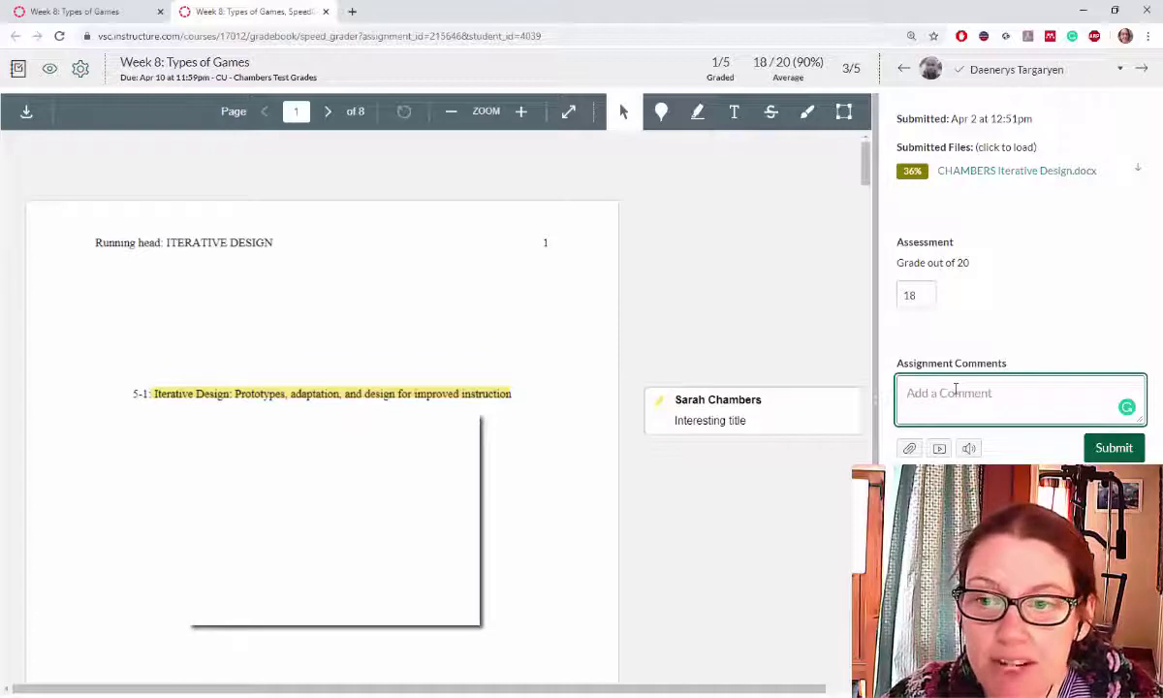
text(Th)
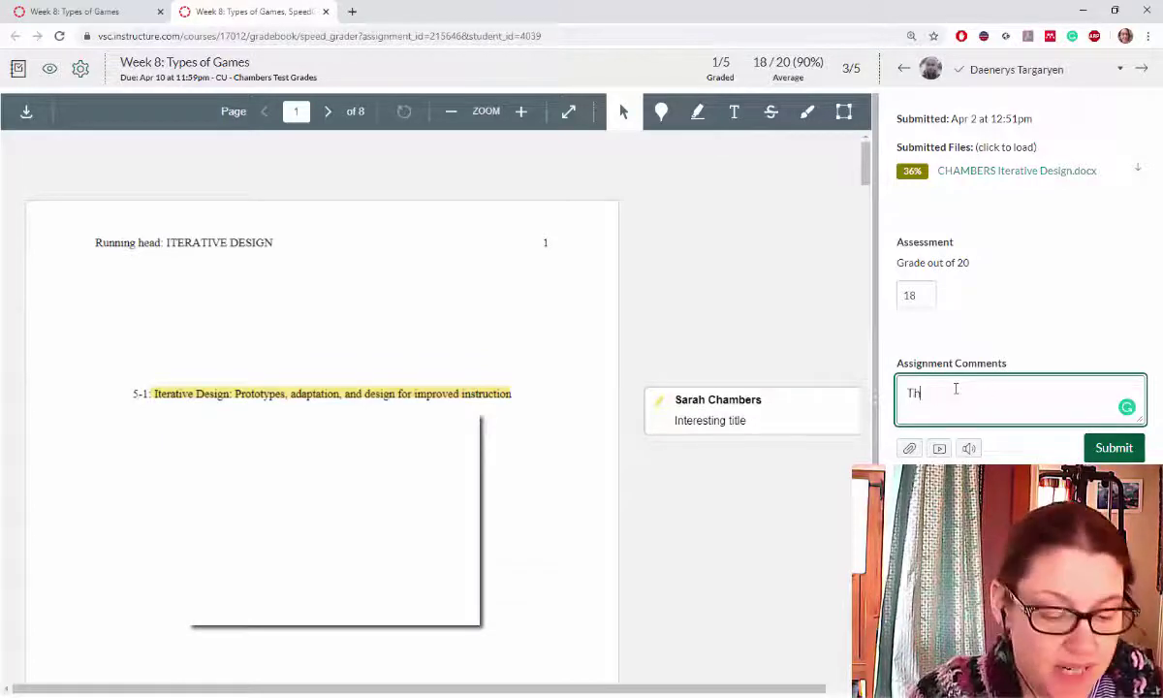
text(is was a gre)
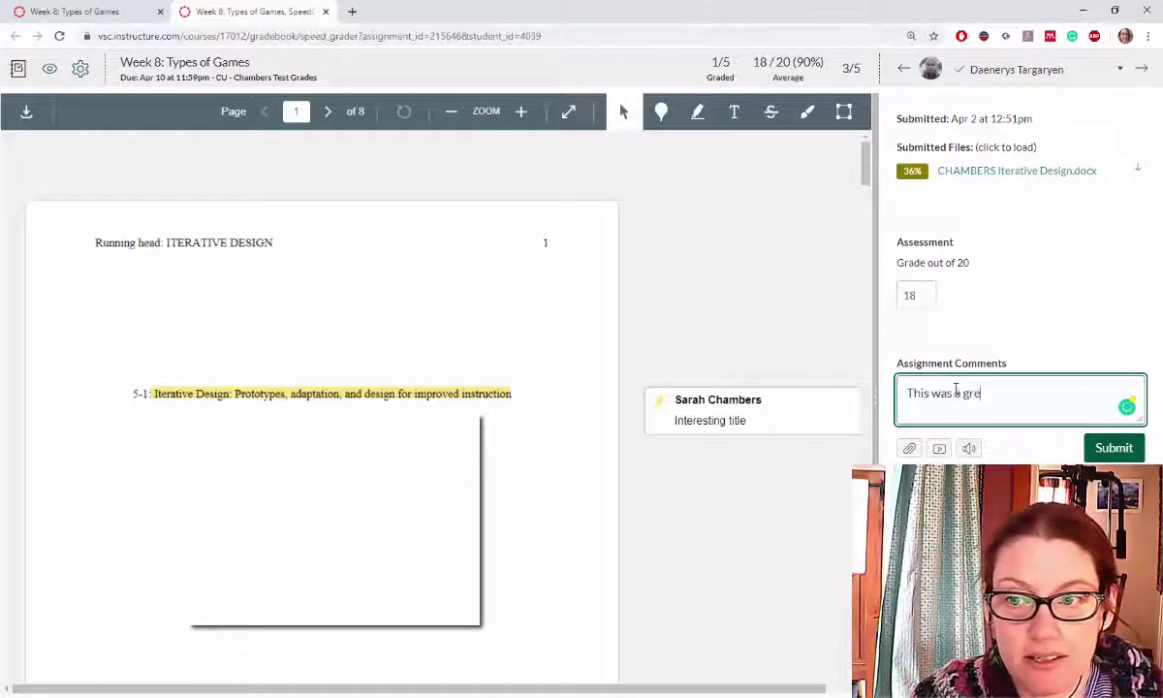
text(at initial at)
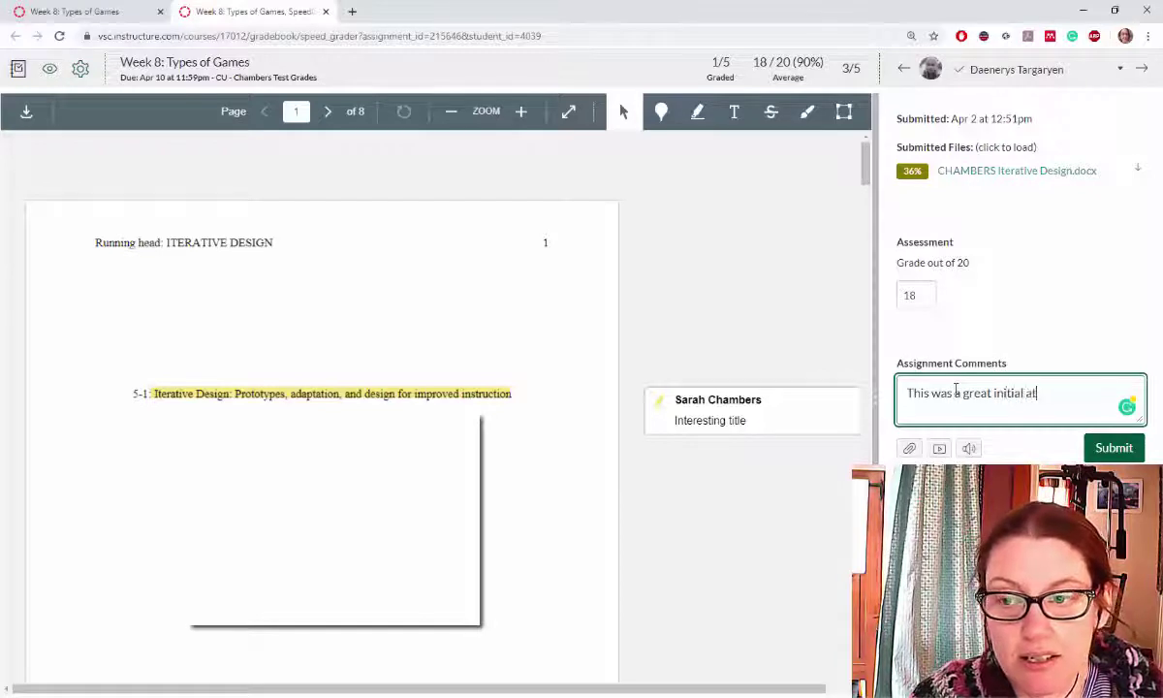
text(tempt.)
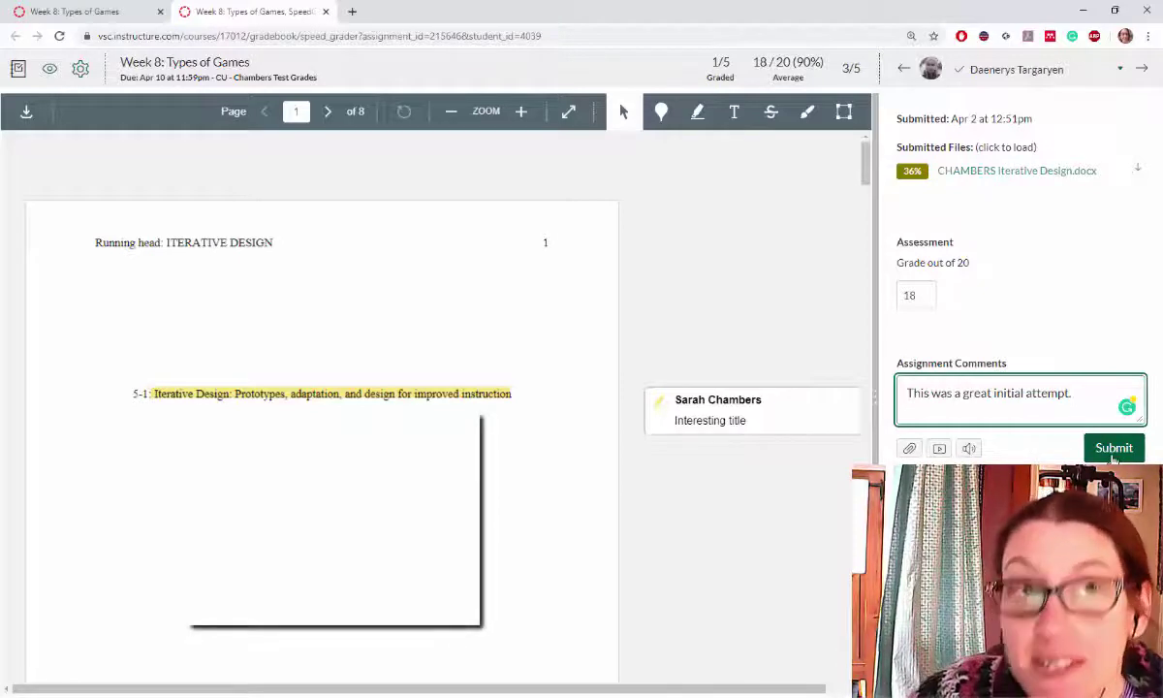
click(1114, 454)
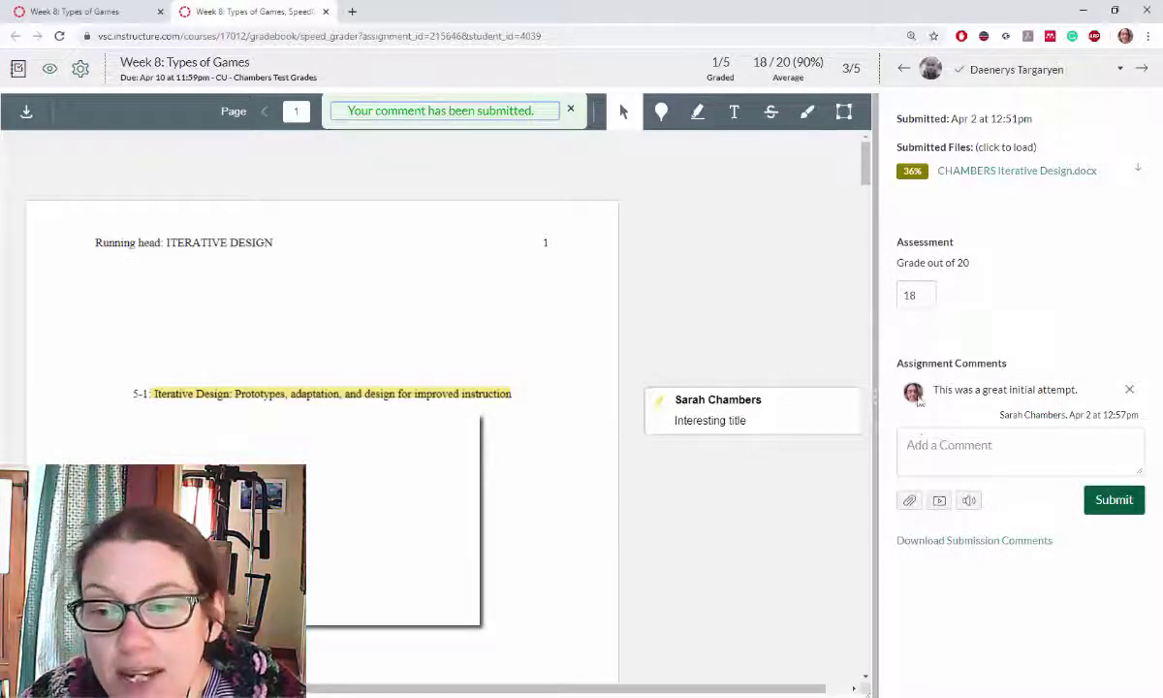
click(962, 450)
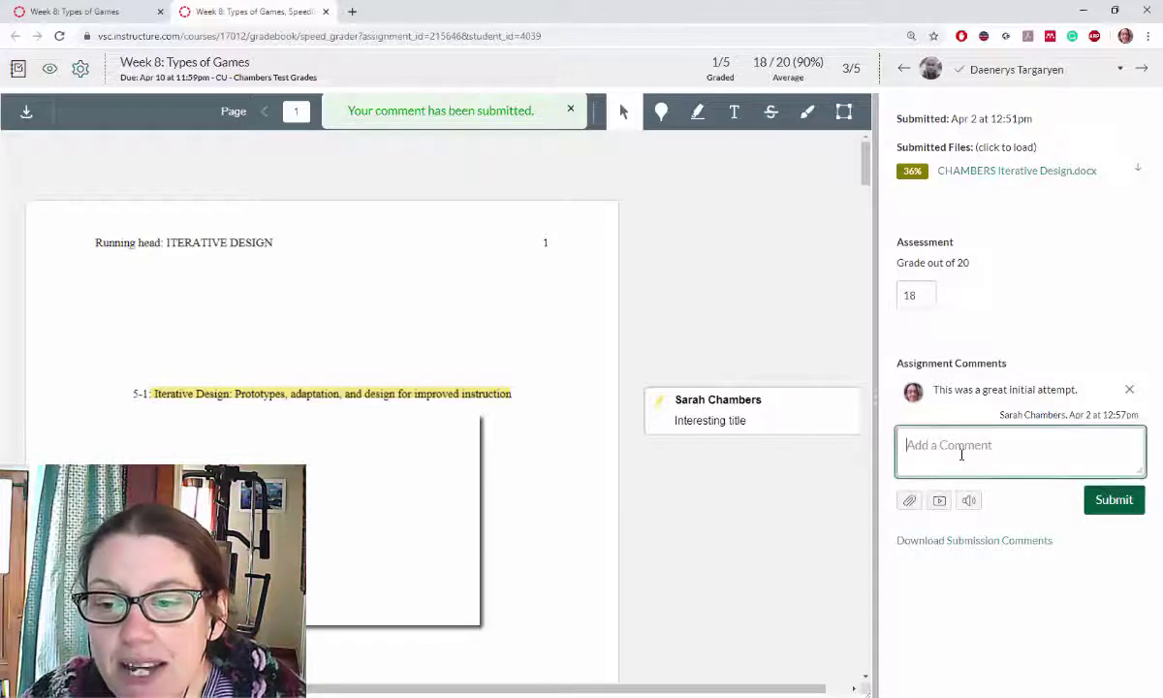
click(1033, 182)
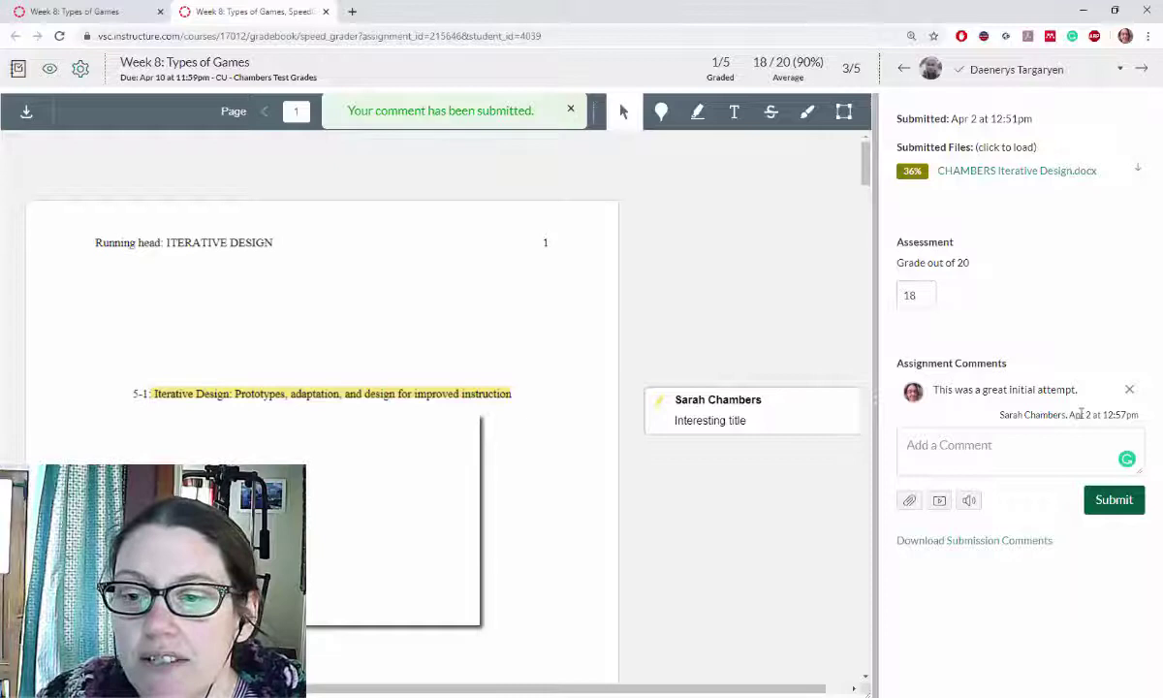
Switch SpeedGrader to the next student's Types of Games.docx submission
click(1120, 71)
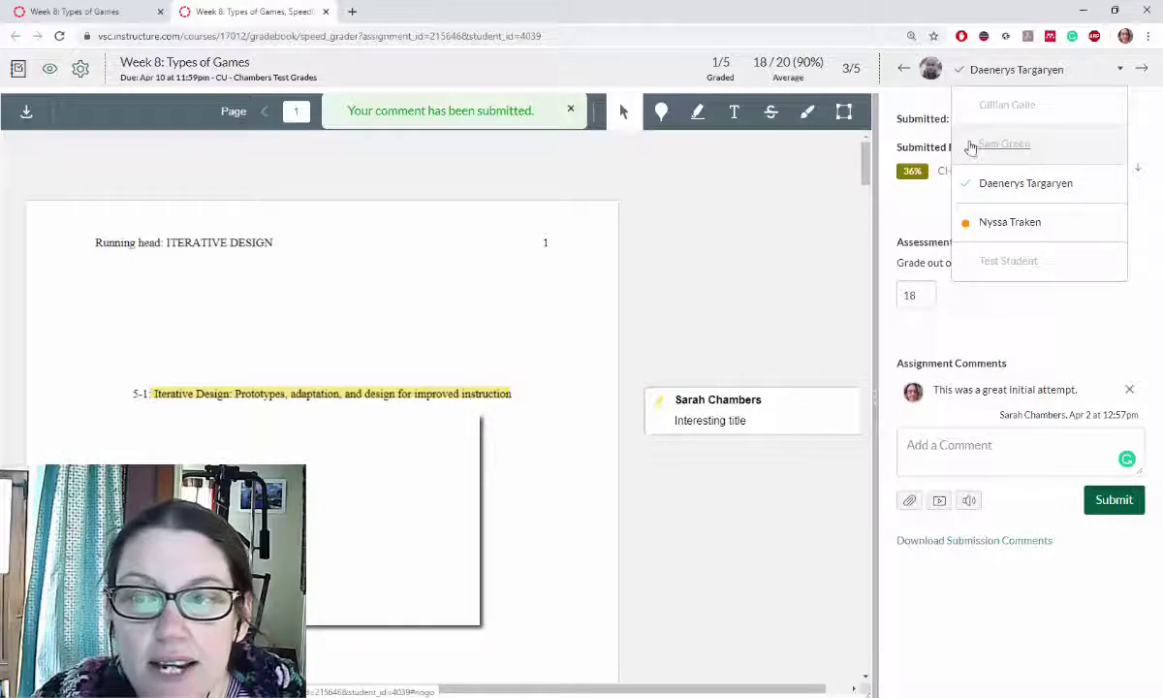
click(1019, 225)
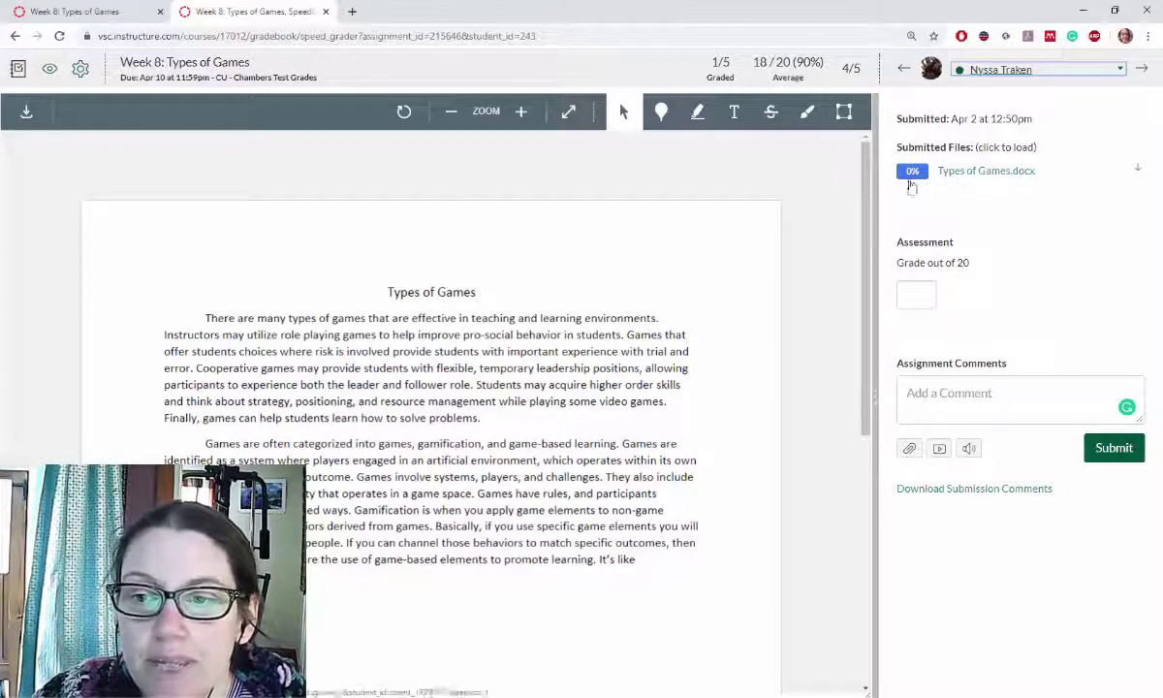
Highlight a first-paragraph phrase in yellow and part of the second paragraph in pink
click(697, 111)
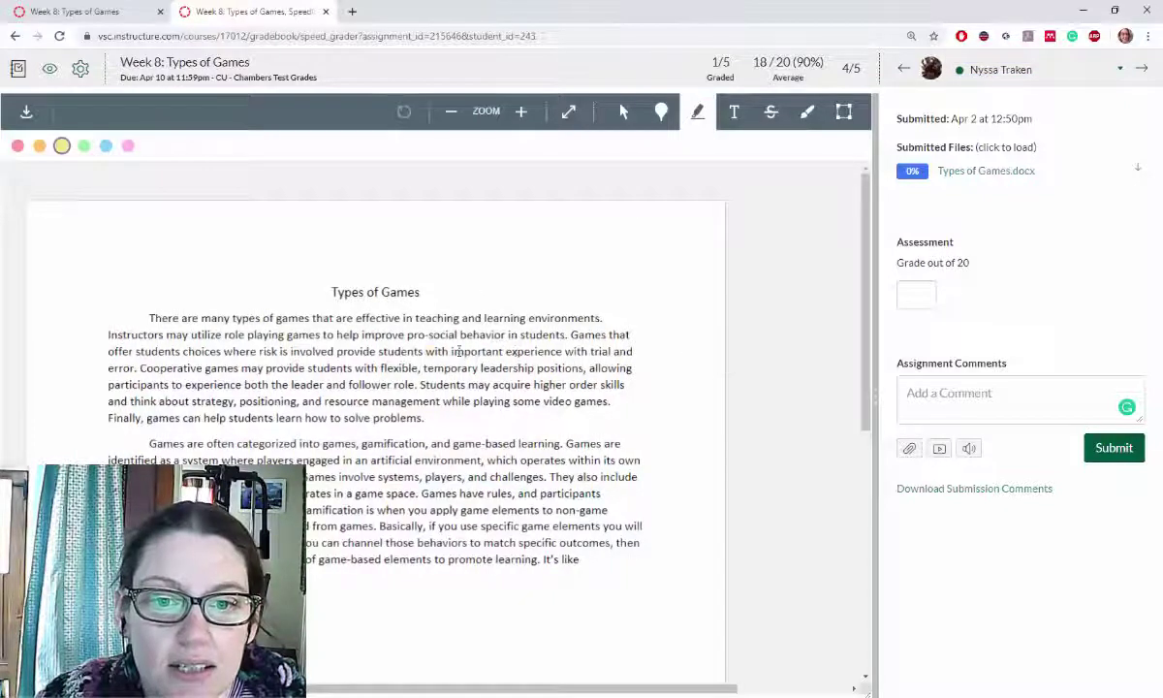
drag(426, 351, 523, 351)
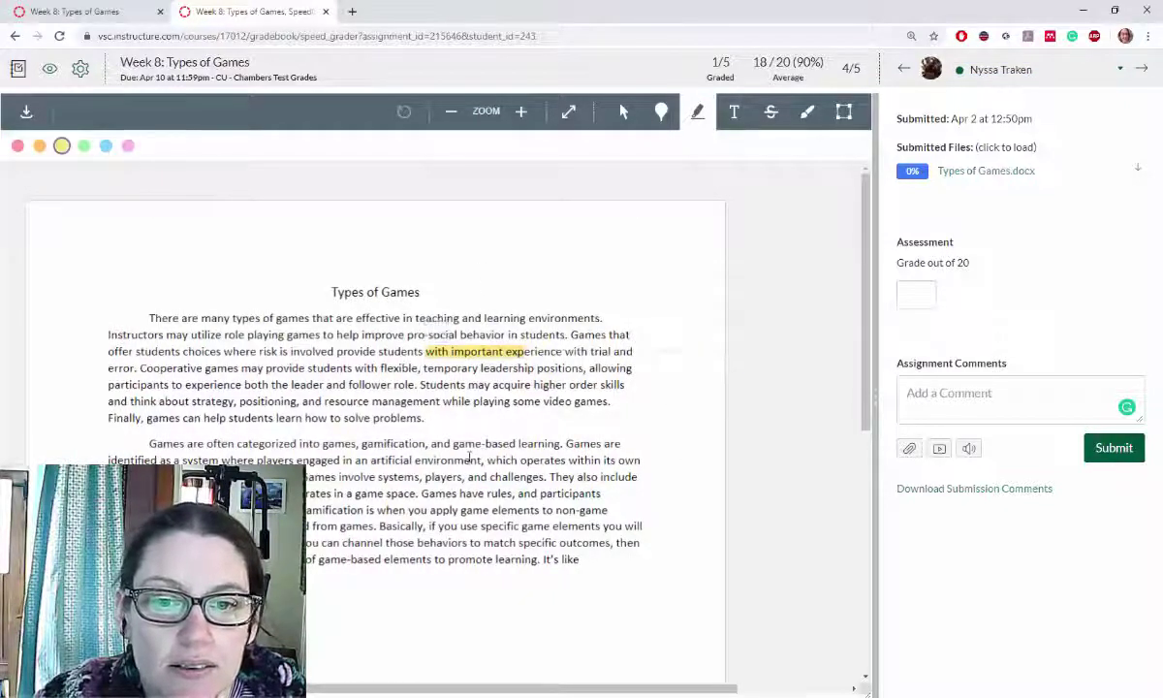
click(397, 443)
click(129, 148)
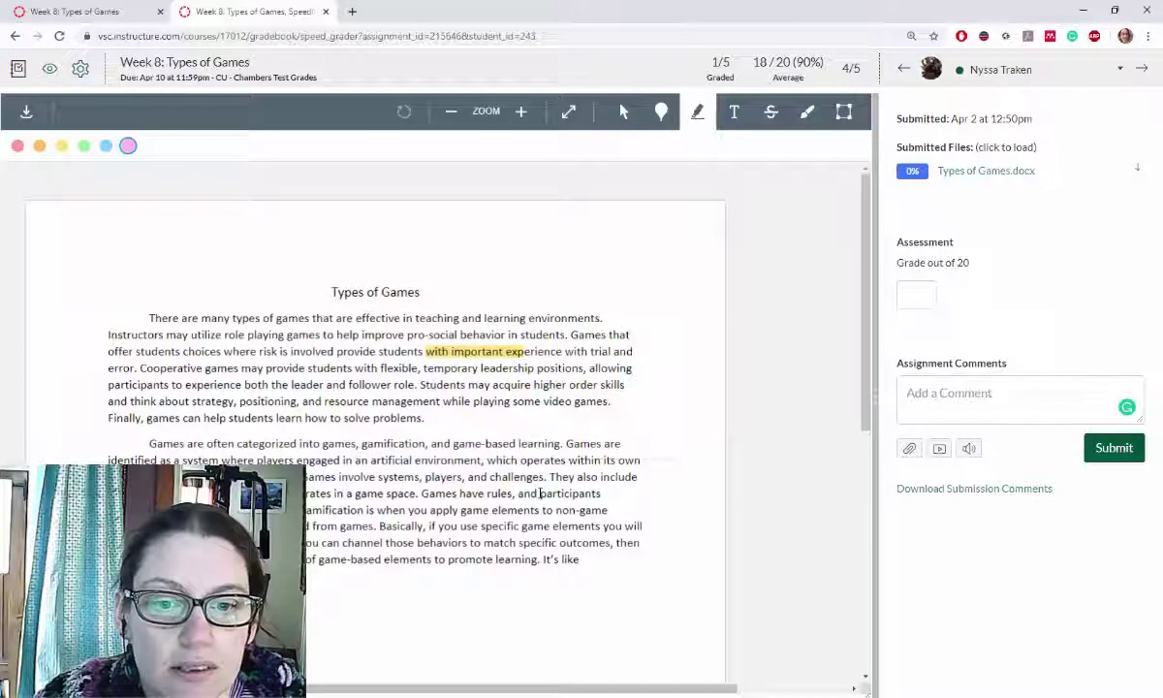
drag(444, 493, 537, 493)
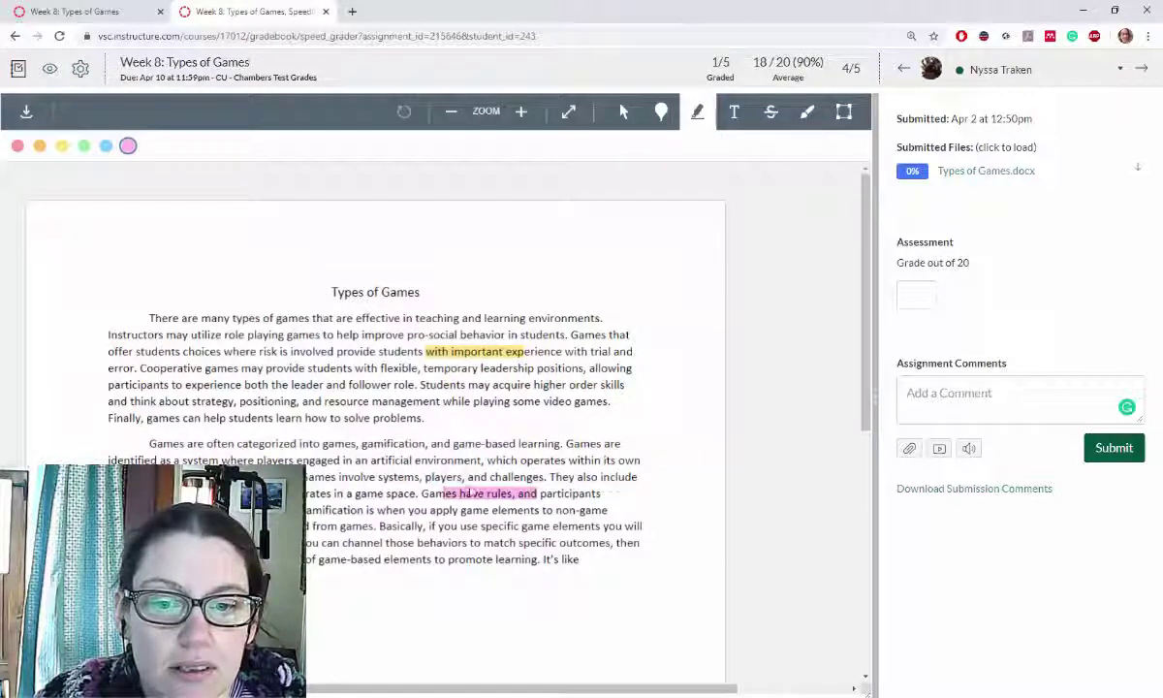
Add a 'This here' text note by the first paragraph and move it into the right margin
click(734, 112)
click(439, 384)
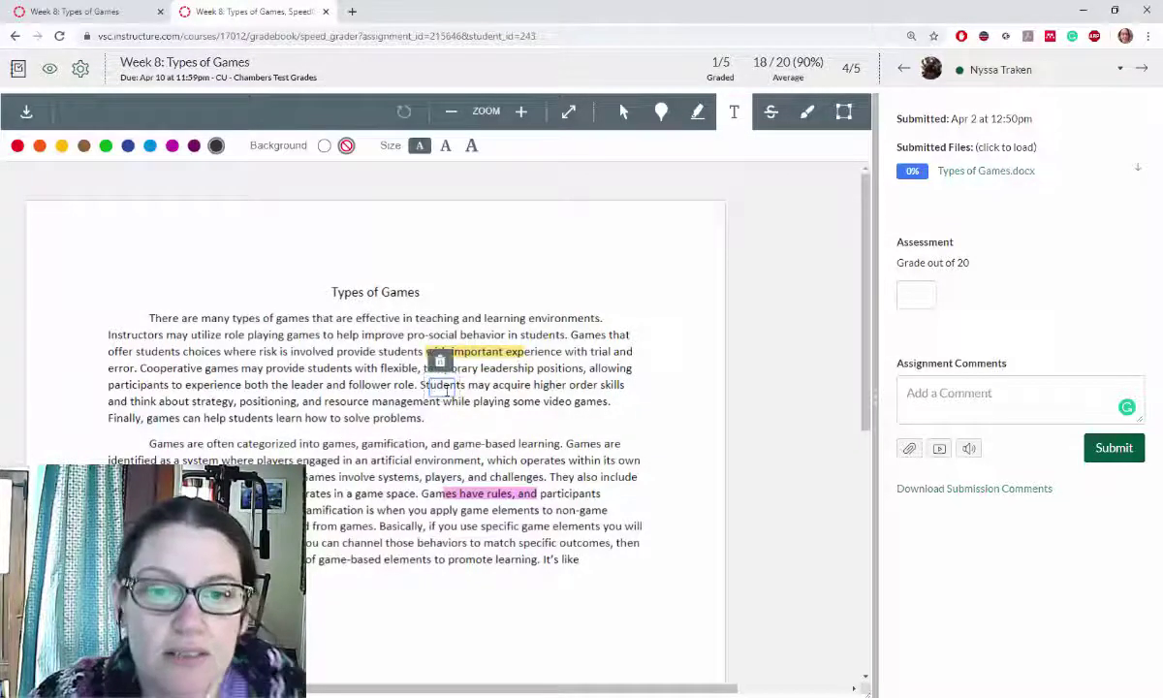
text(This)
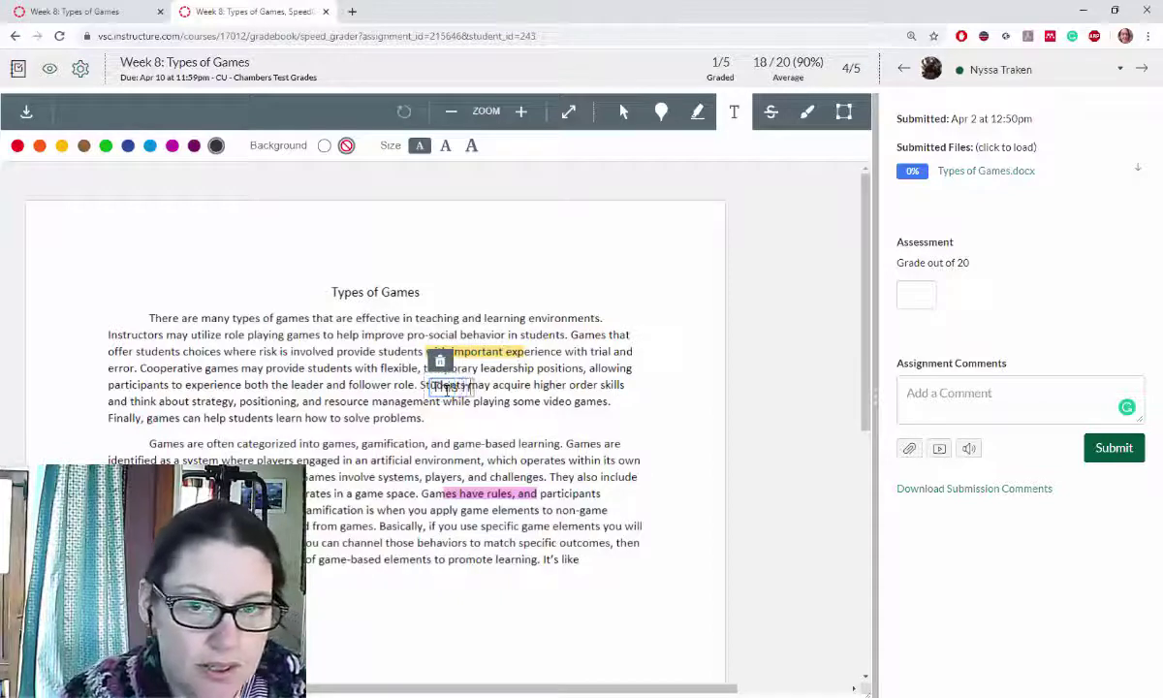
text( new)
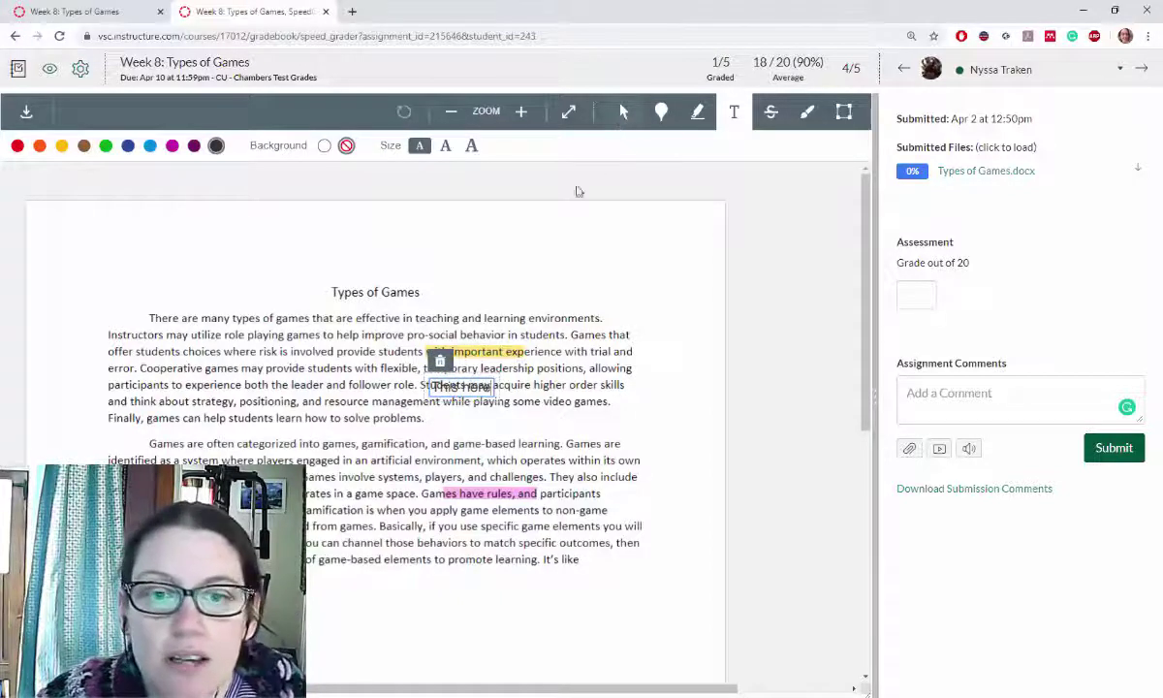
click(624, 112)
key(shift+Left)
key(shift+Left)
key(shift+Left)
key(shift+Left)
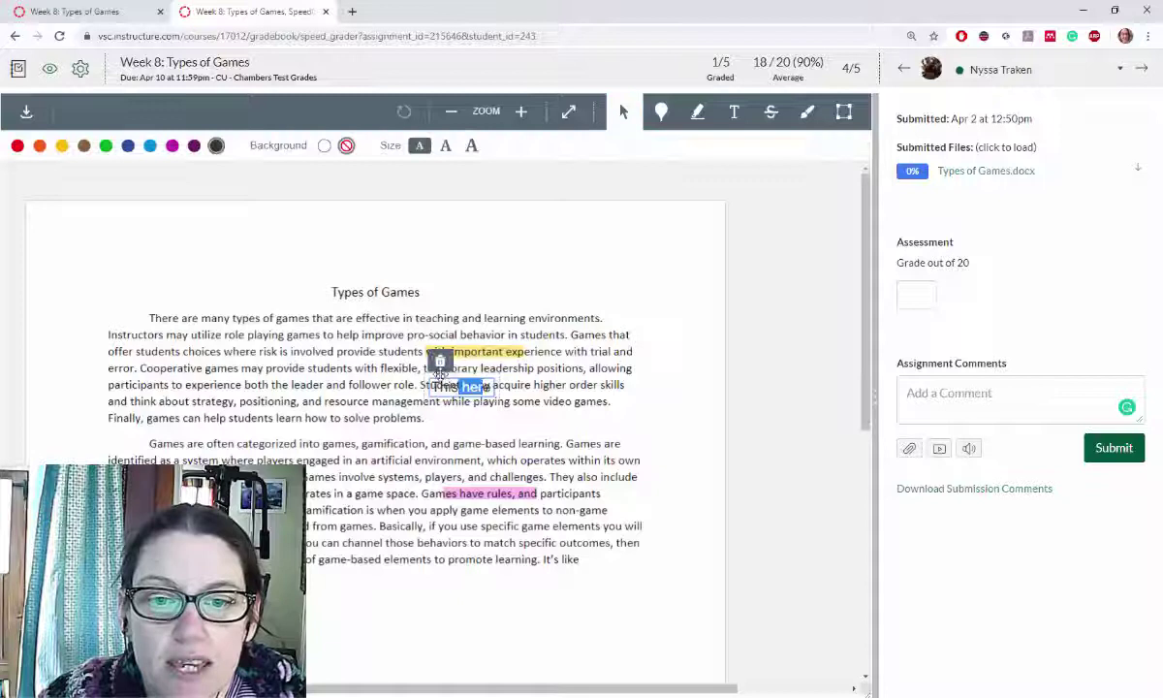
drag(439, 376, 666, 372)
click(849, 462)
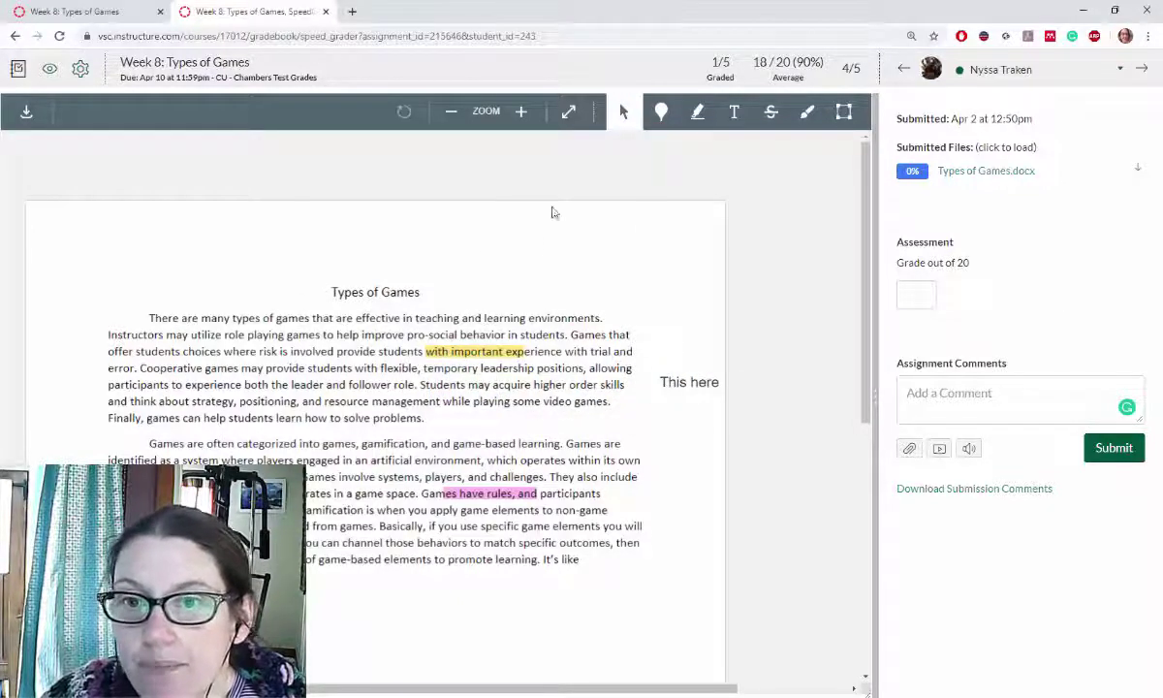
Give the Types of Games paper 15 out of 20 and submit the comment 'Comments.'
click(916, 295)
text(15)
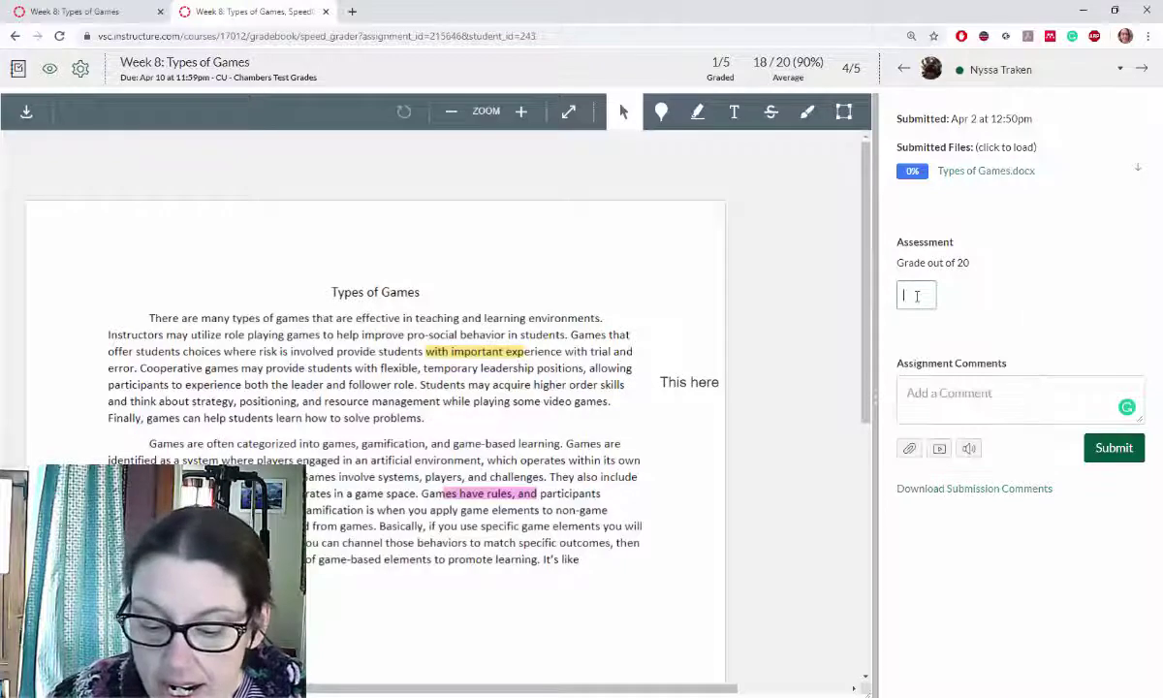
click(998, 403)
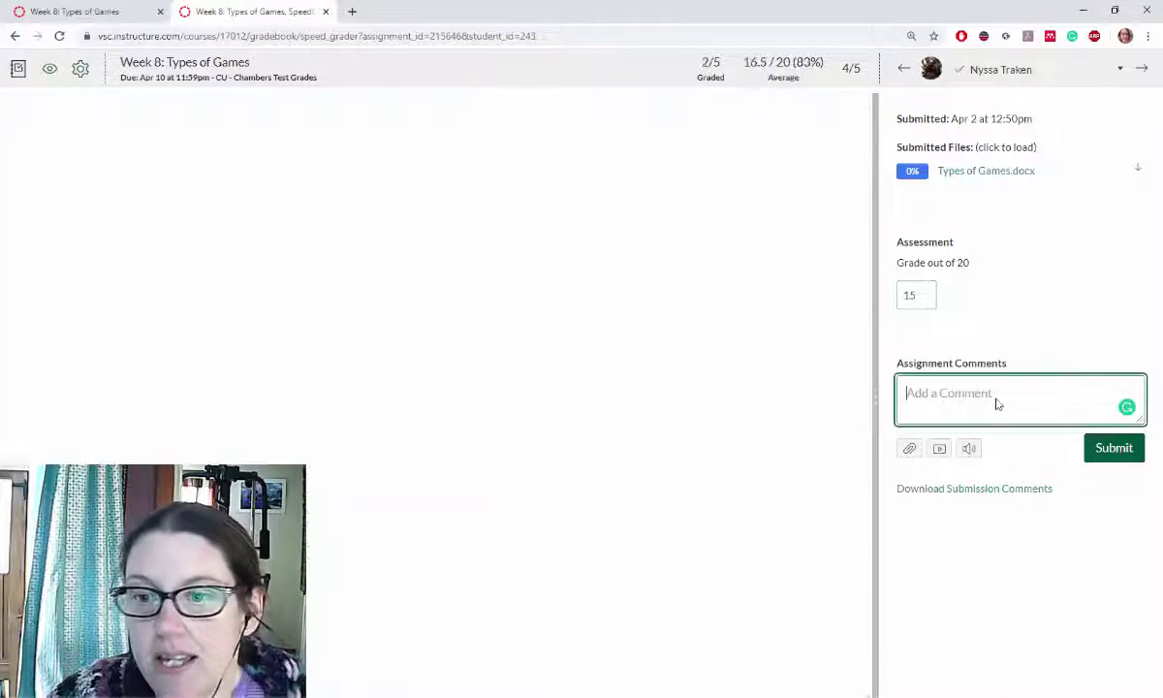
text(Comments.)
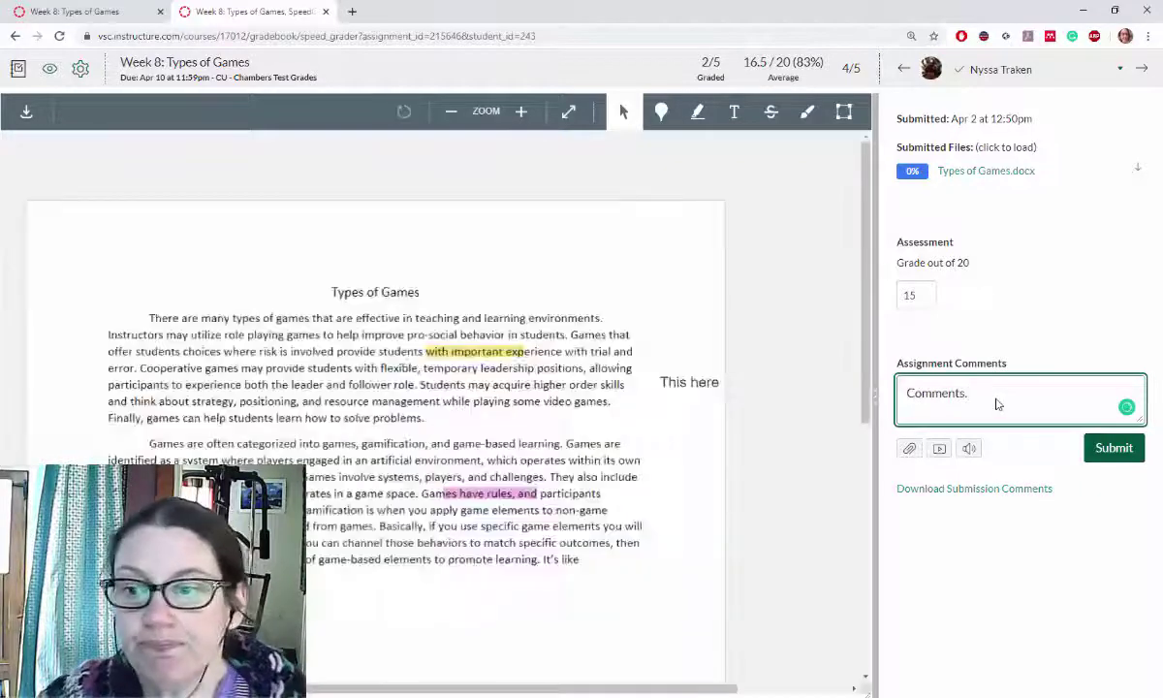
click(1115, 449)
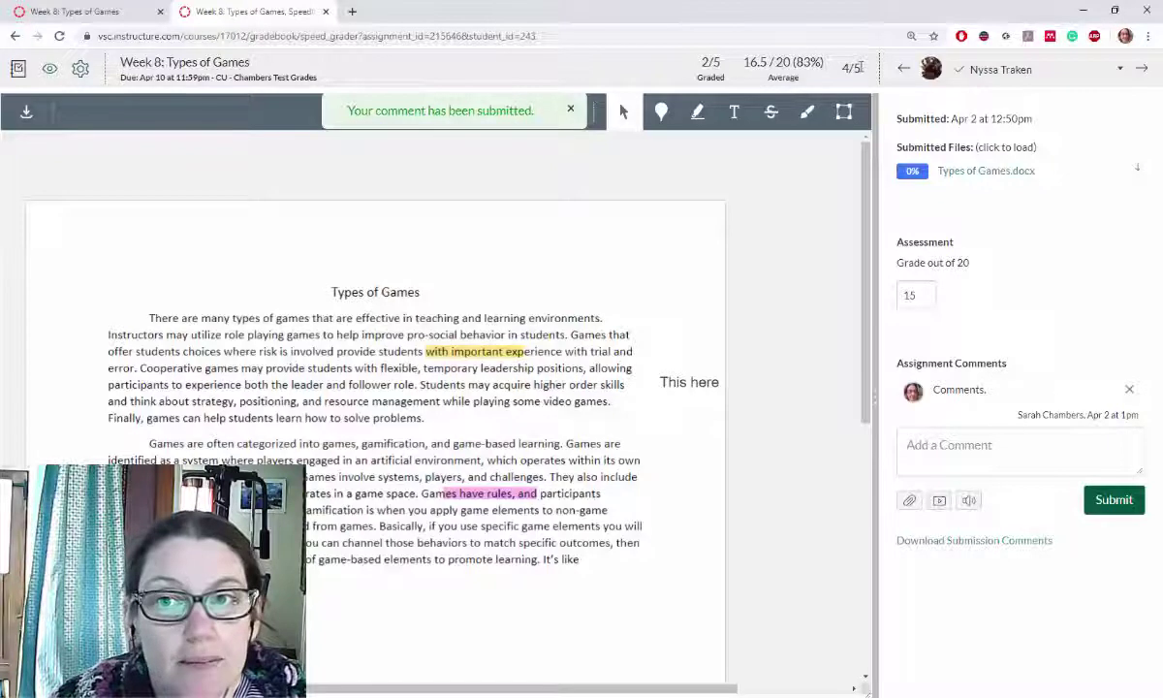
click(1120, 68)
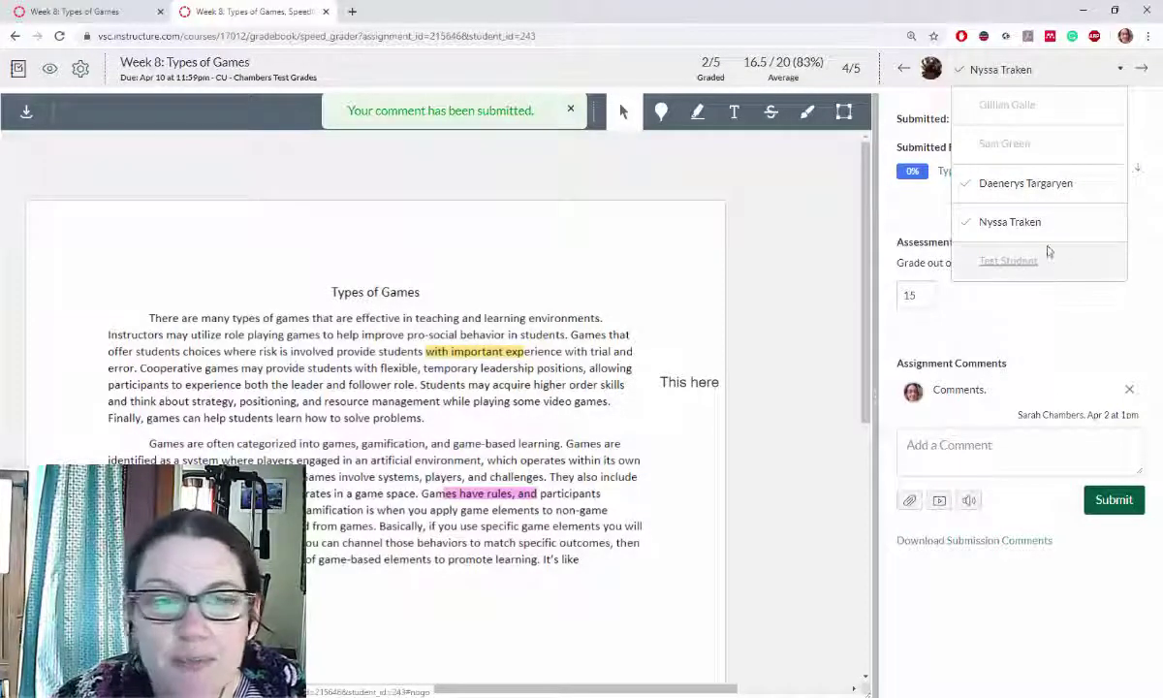
click(81, 73)
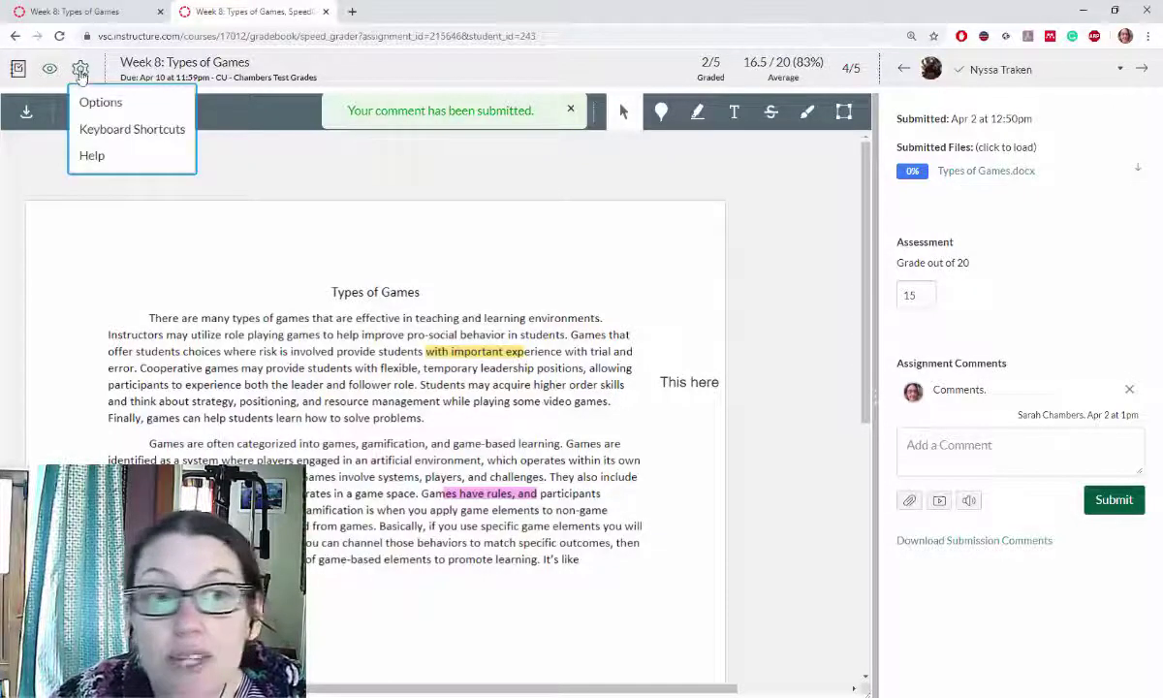
click(104, 103)
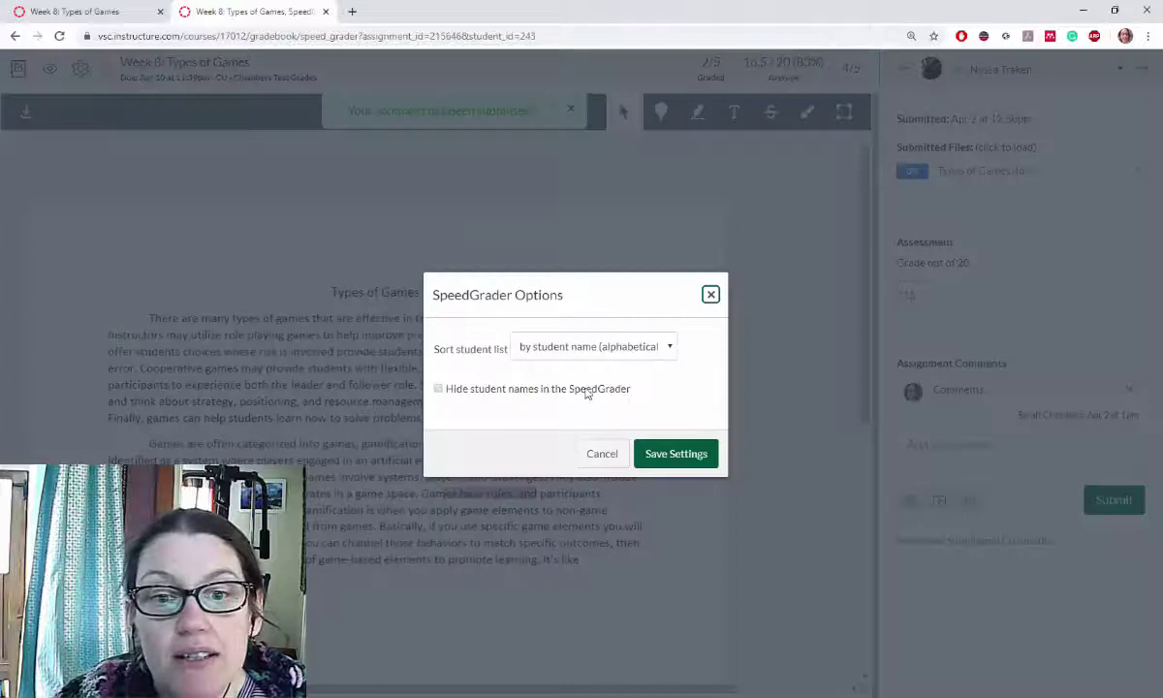
click(712, 295)
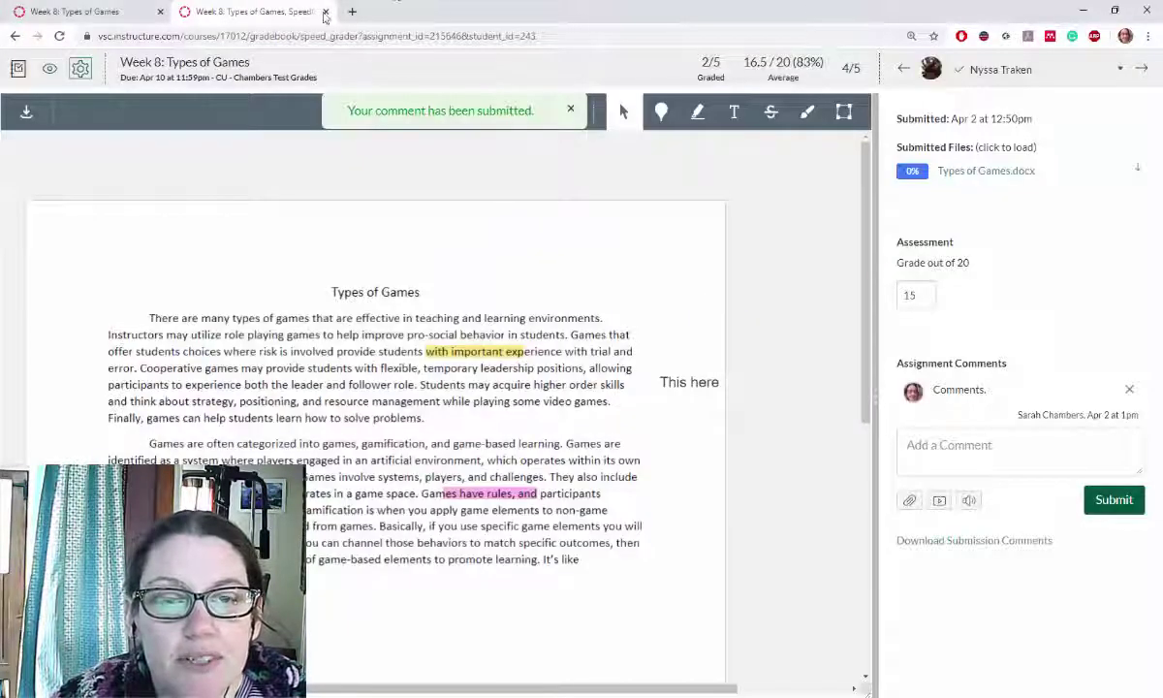
mouse_move(941, 676)
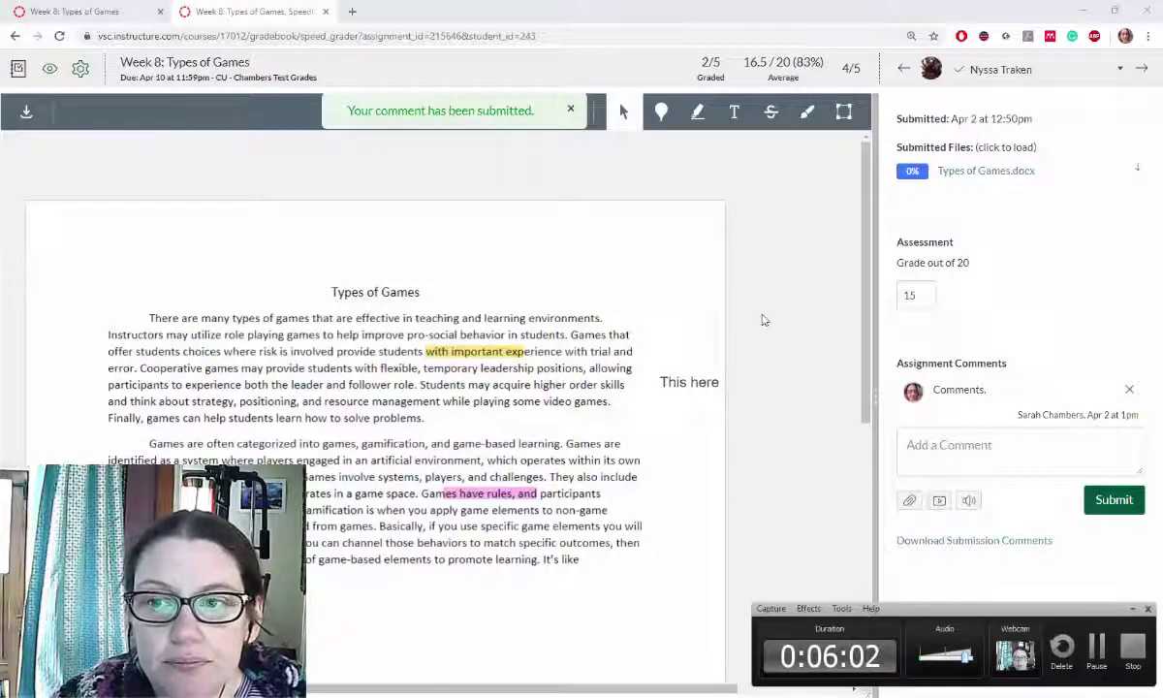
click(679, 281)
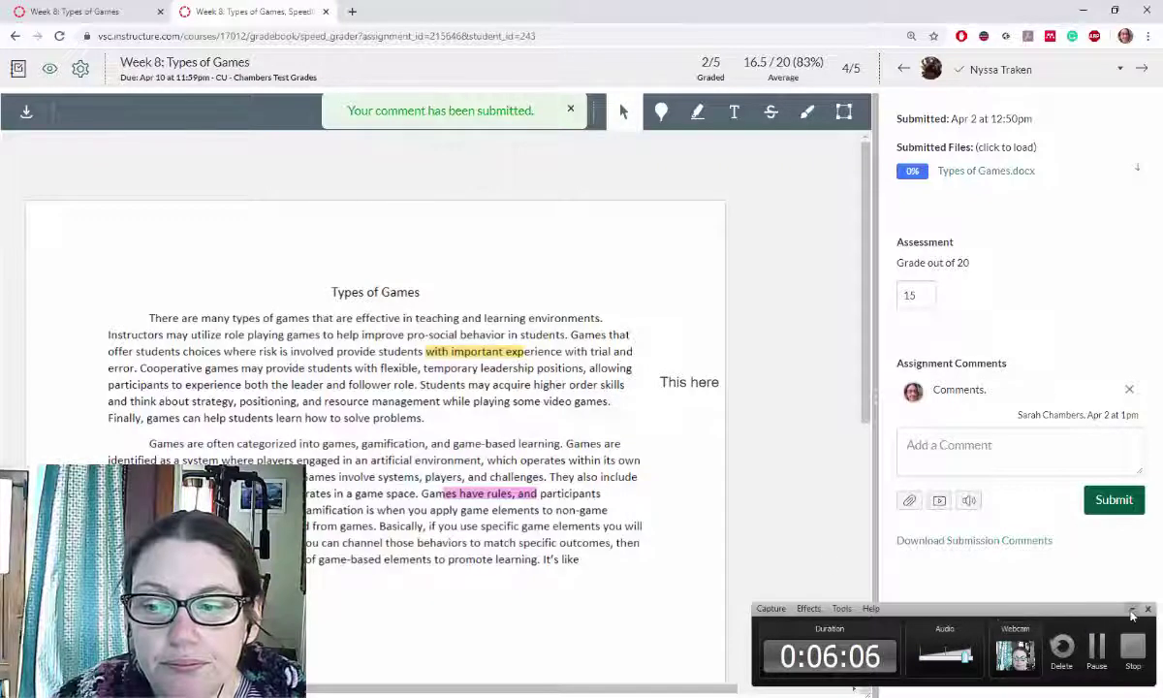
click(519, 318)
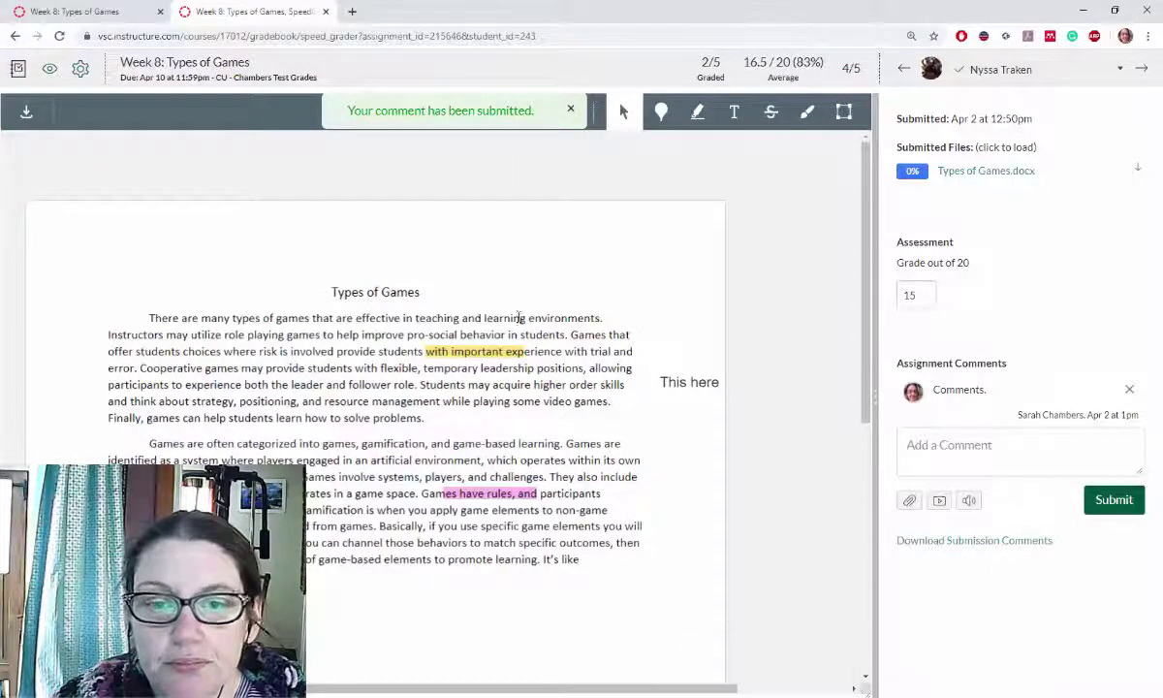
Close SpeedGrader, open Grades, and widen the Week 8: Types of Games column showing 15 and 18
click(326, 12)
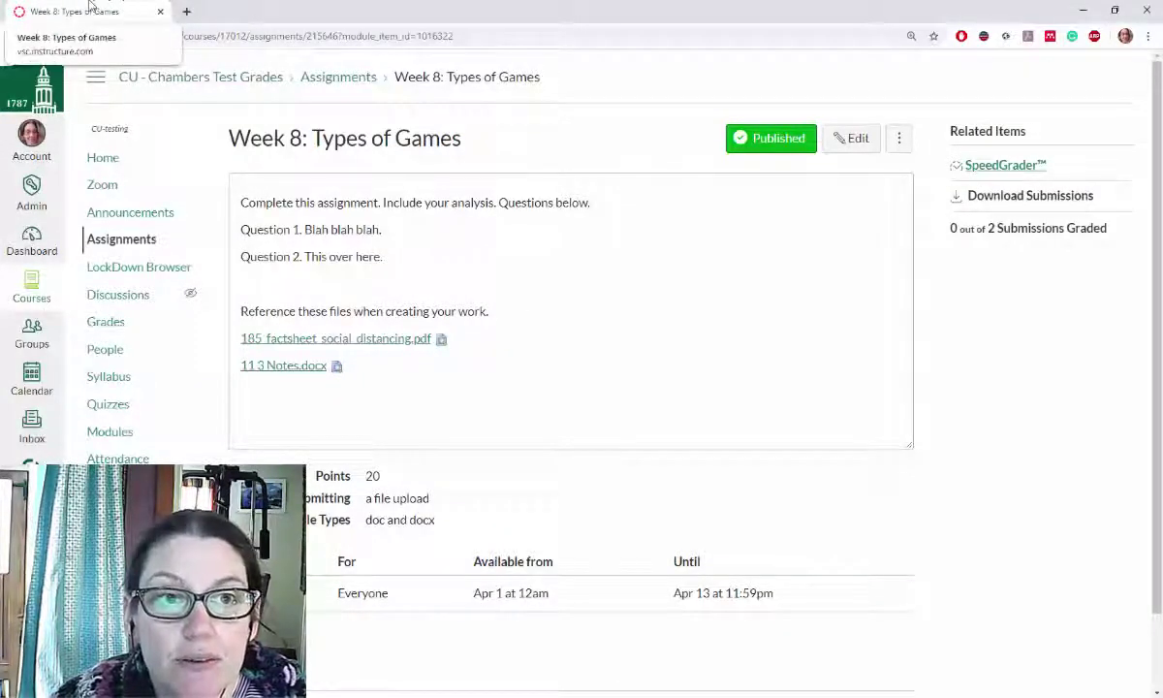
click(121, 334)
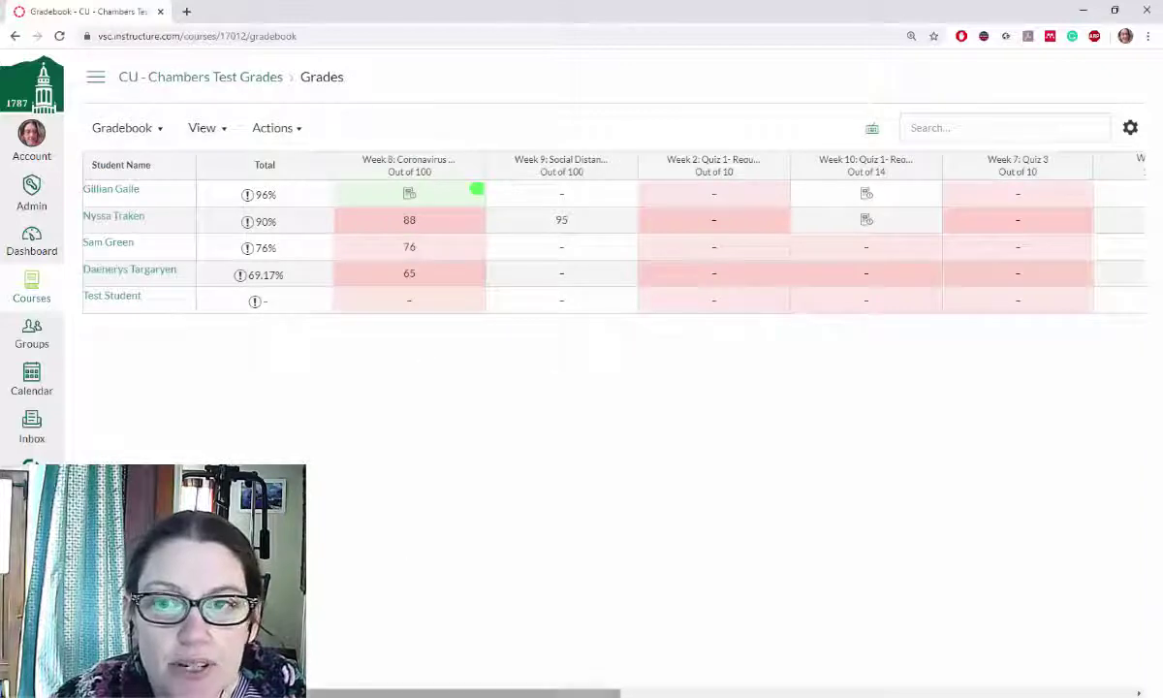
scroll(476, 188, right, 6)
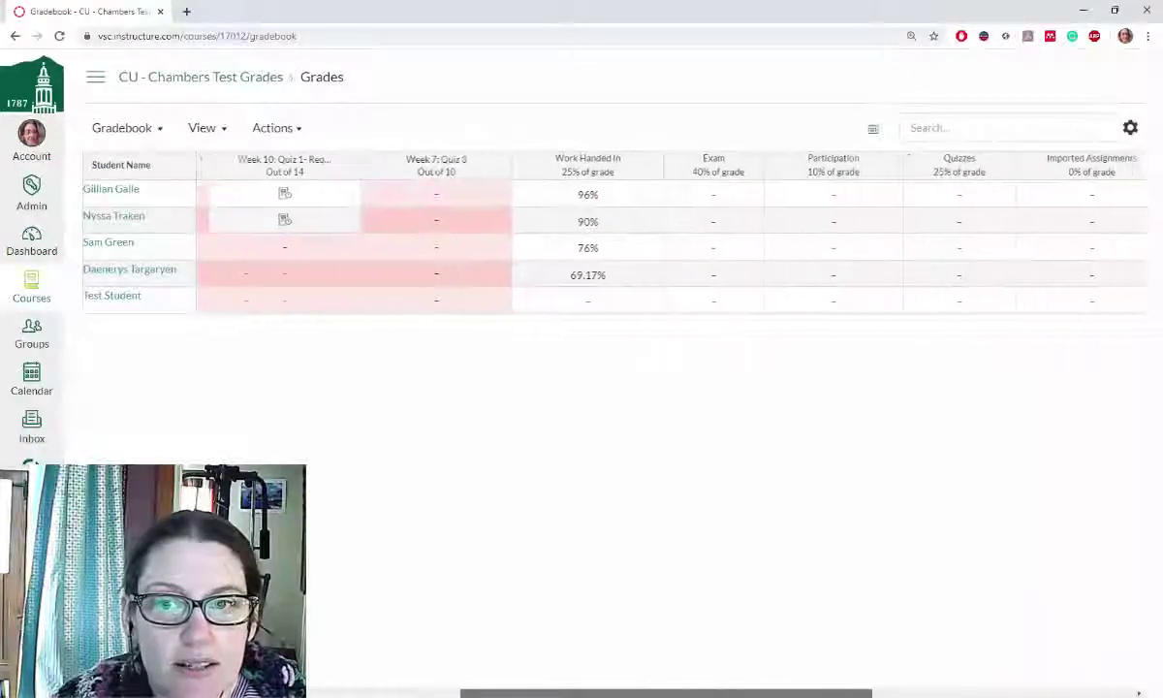
scroll(620, 243, right, 6)
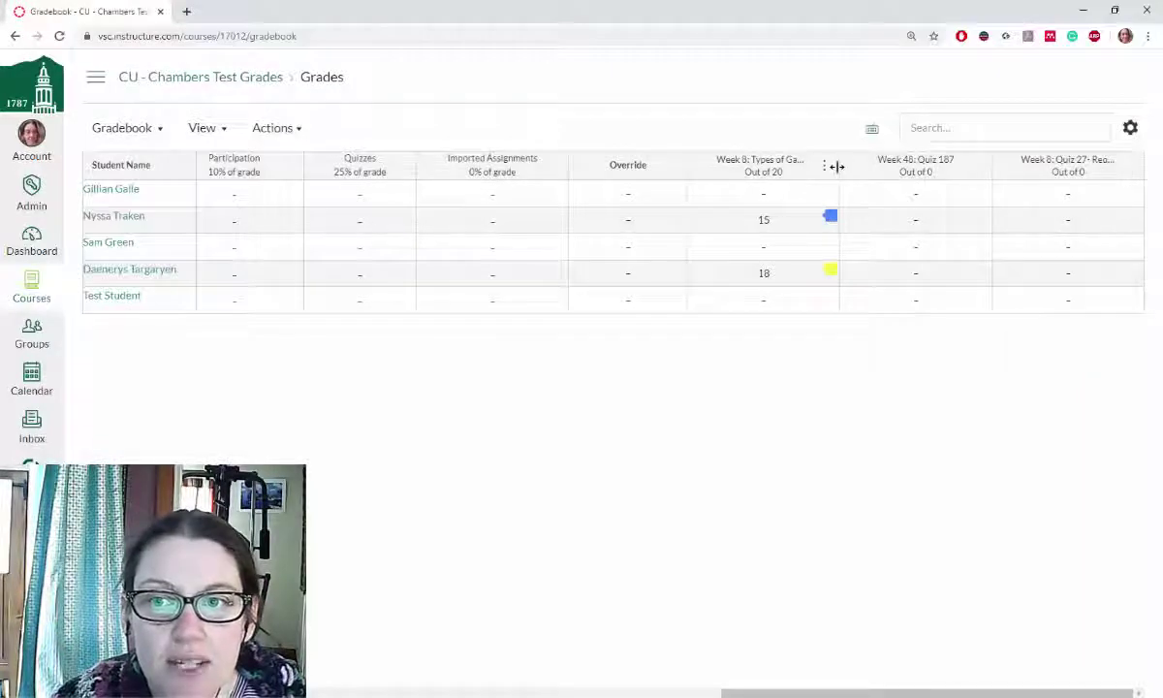
drag(851, 173, 928, 183)
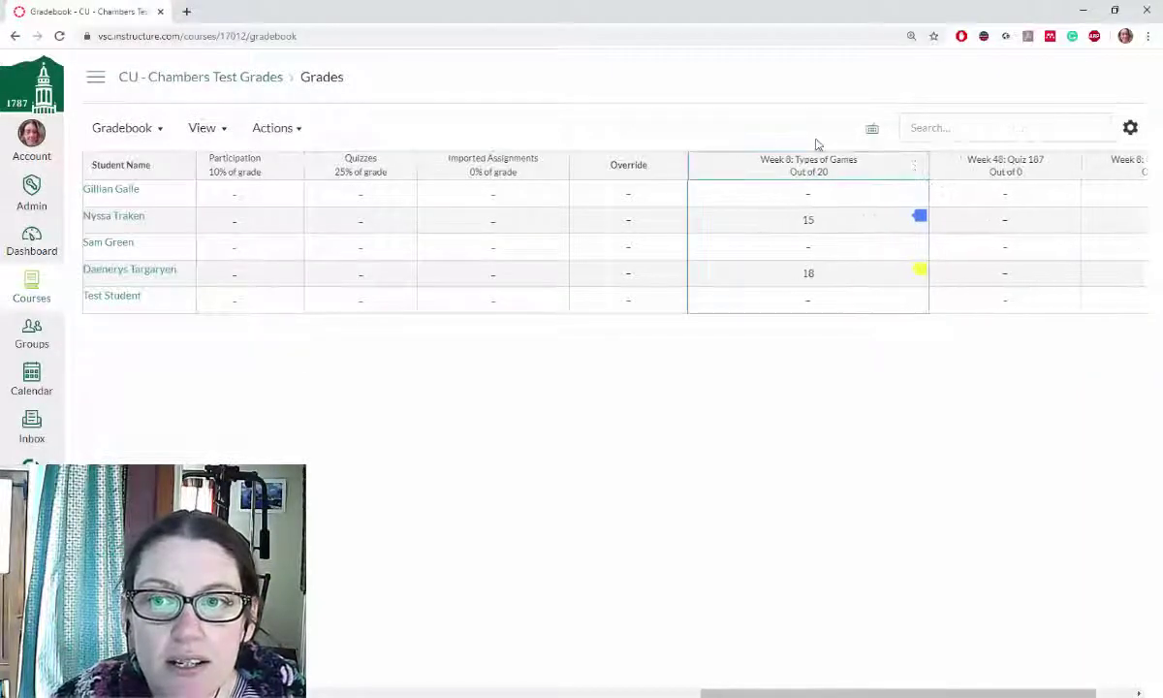